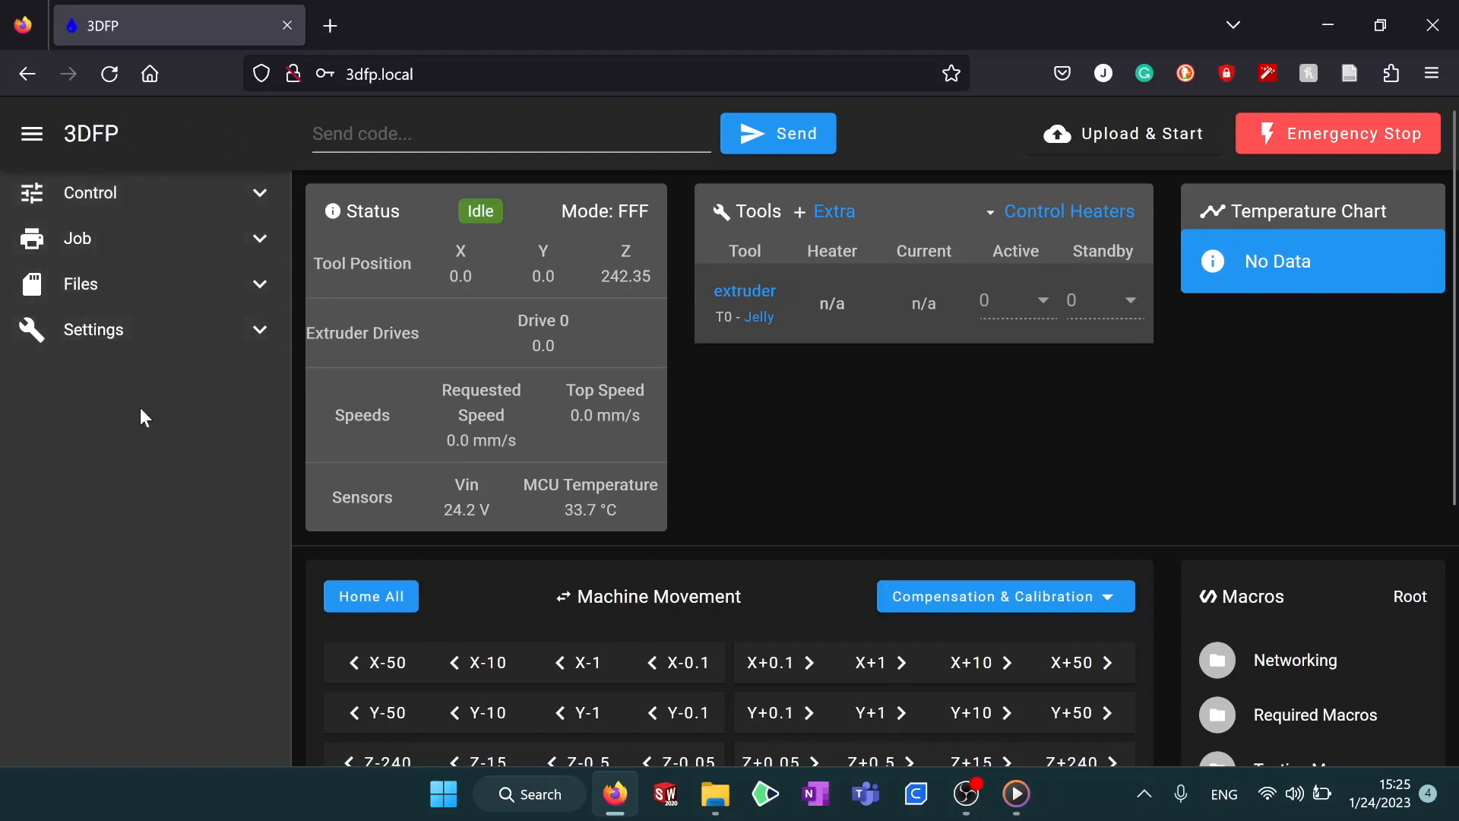
# Open the Control section's Console page and send the command "hello world" to the printer.
pyautogui.click(238, 196)
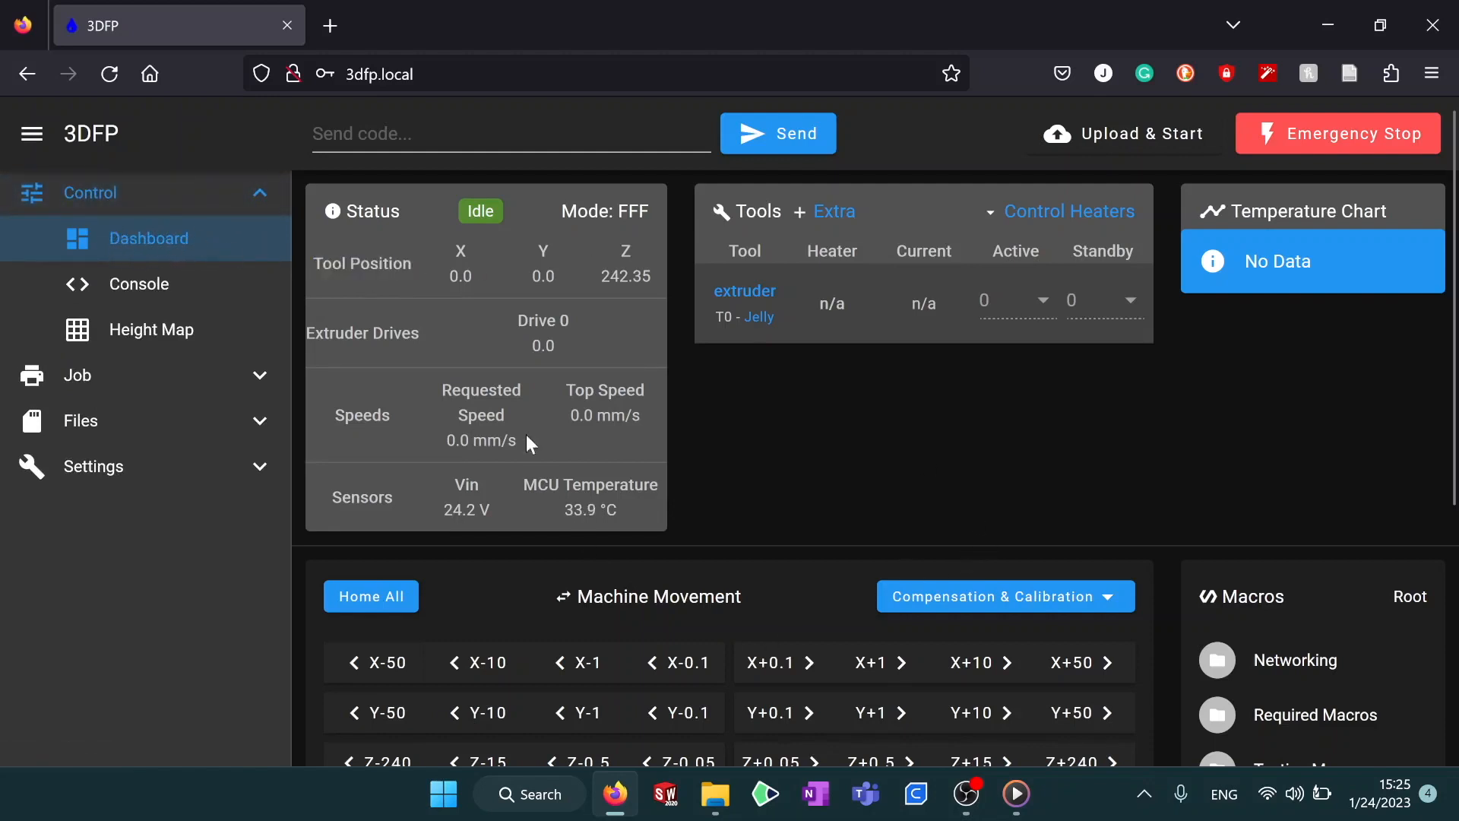
pyautogui.click(255, 284)
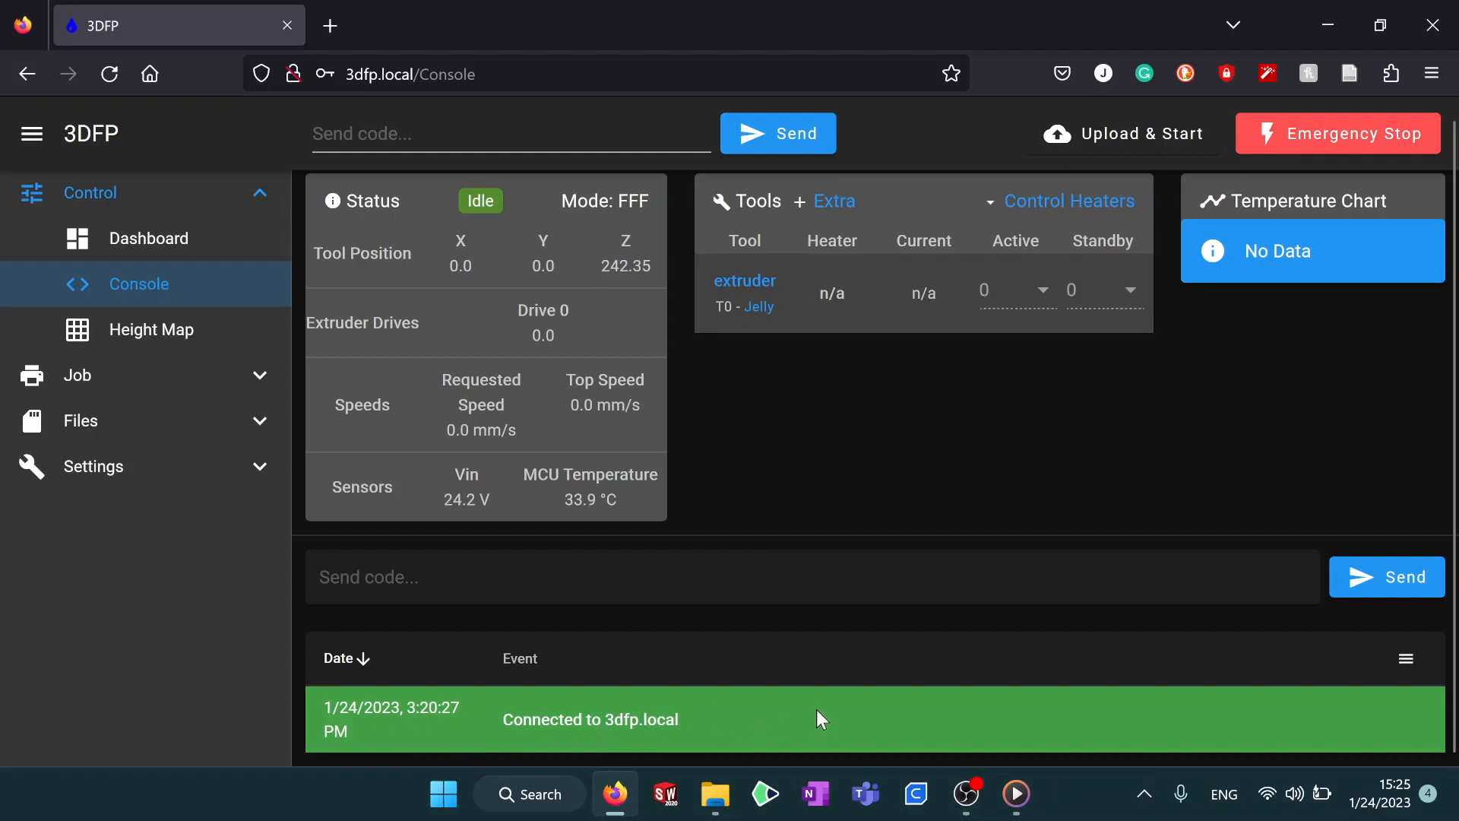
pyautogui.click(319, 576)
pyautogui.write('hello world')
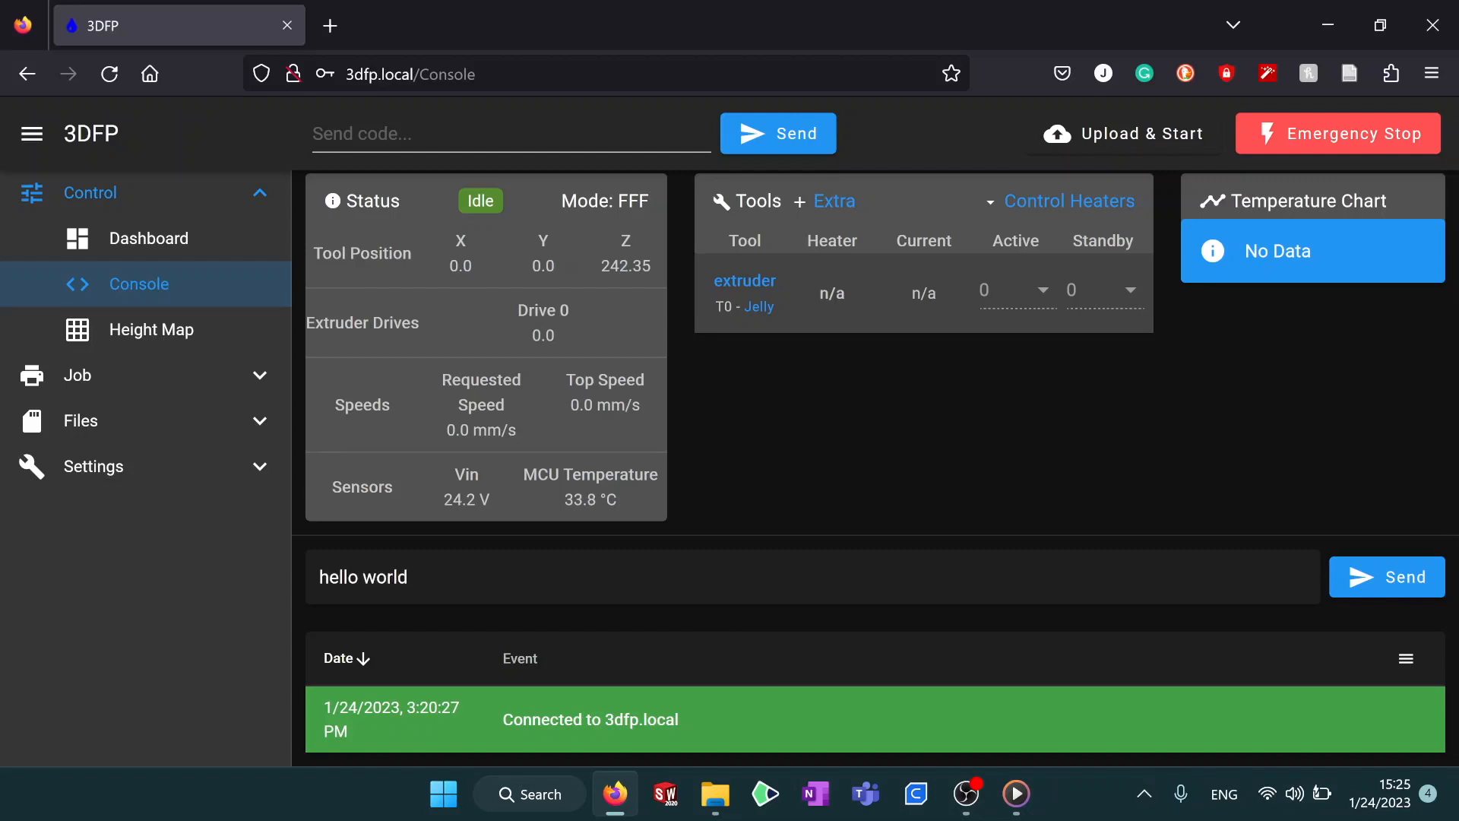
pyautogui.click(1392, 601)
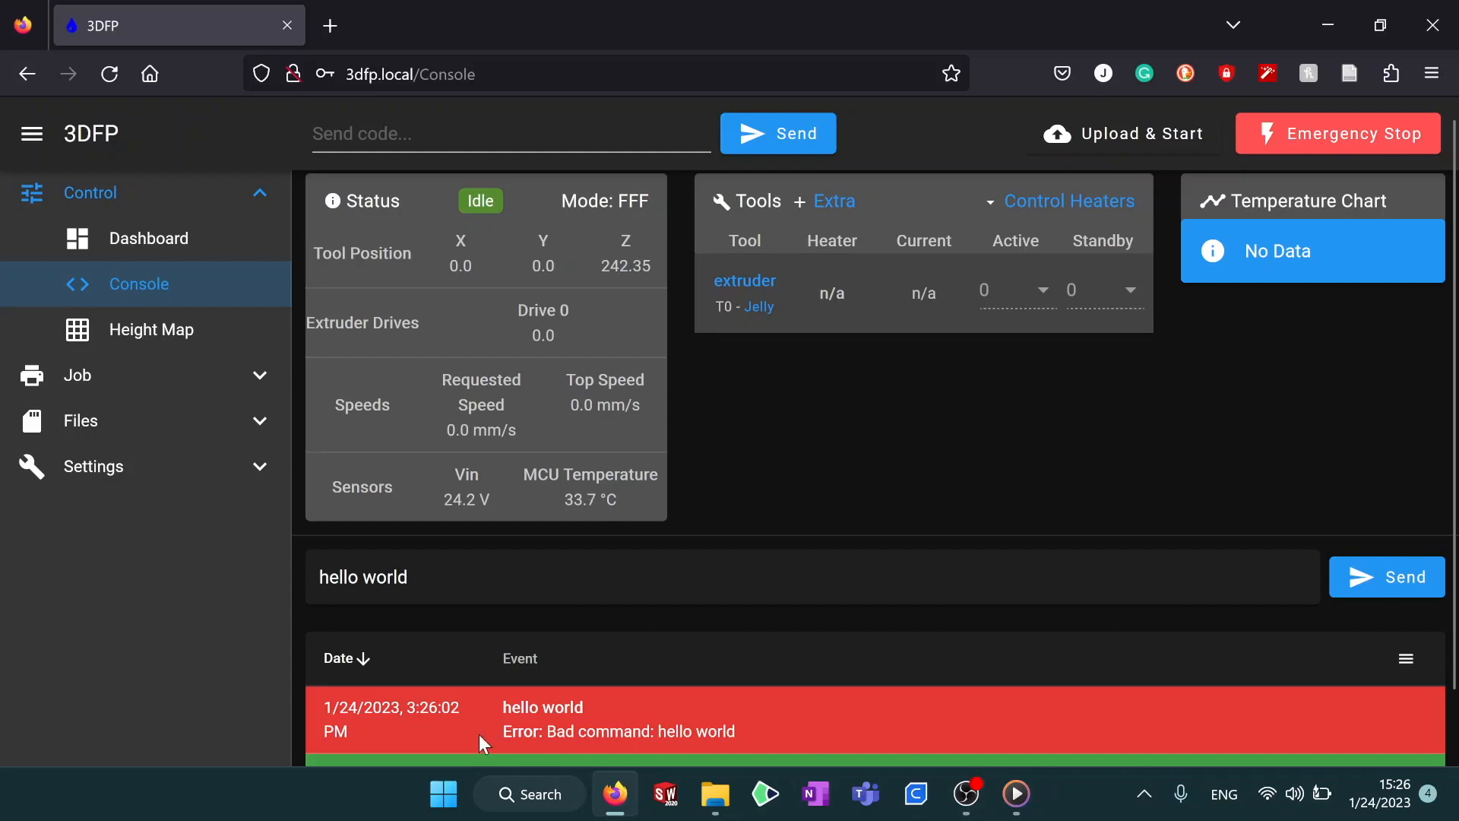
pyautogui.scroll(-1, 483, 744)
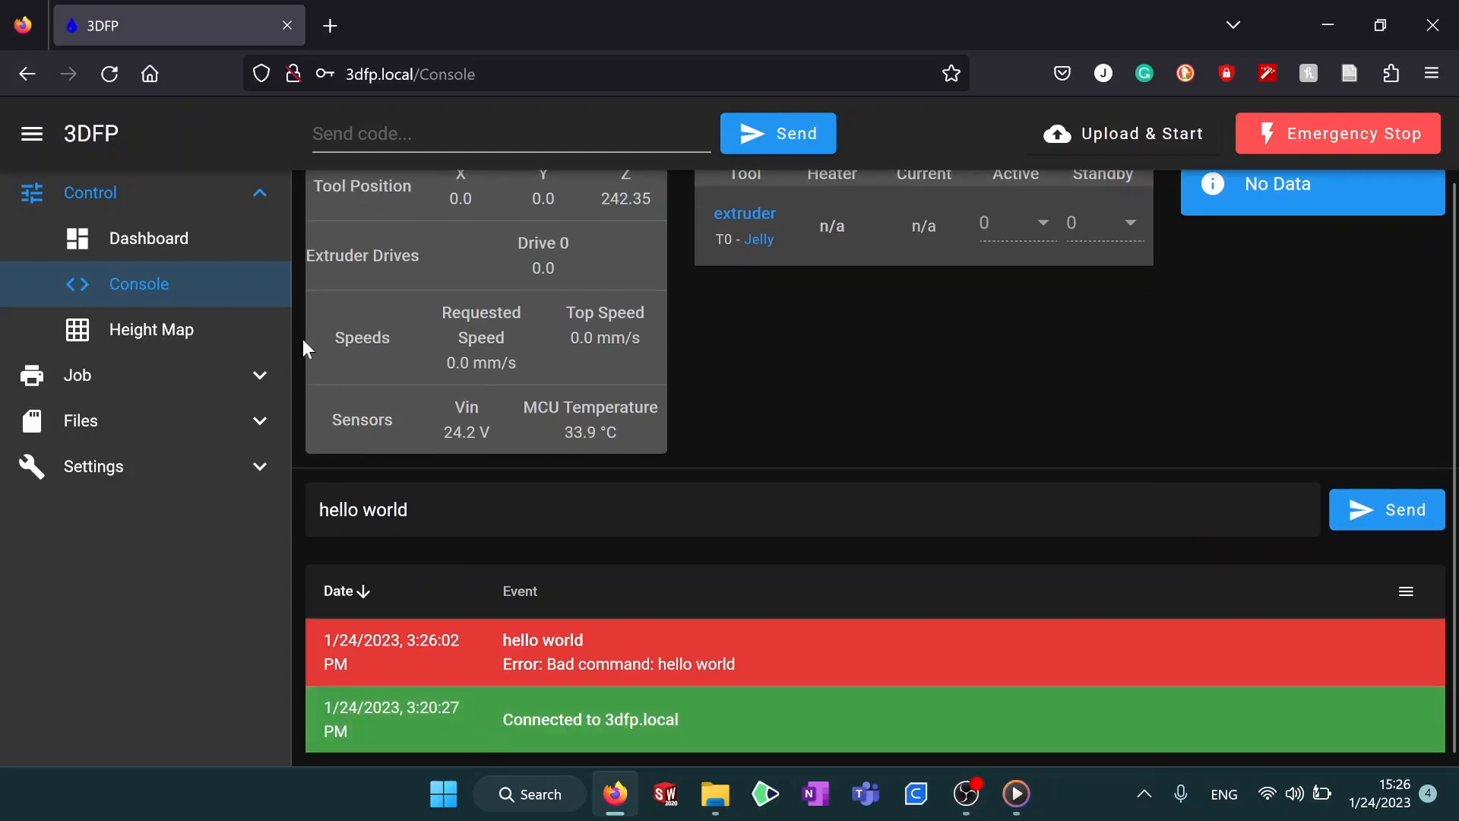
# Open the Height Map page and examine the bed plot, statistics and display options.
pyautogui.click(186, 332)
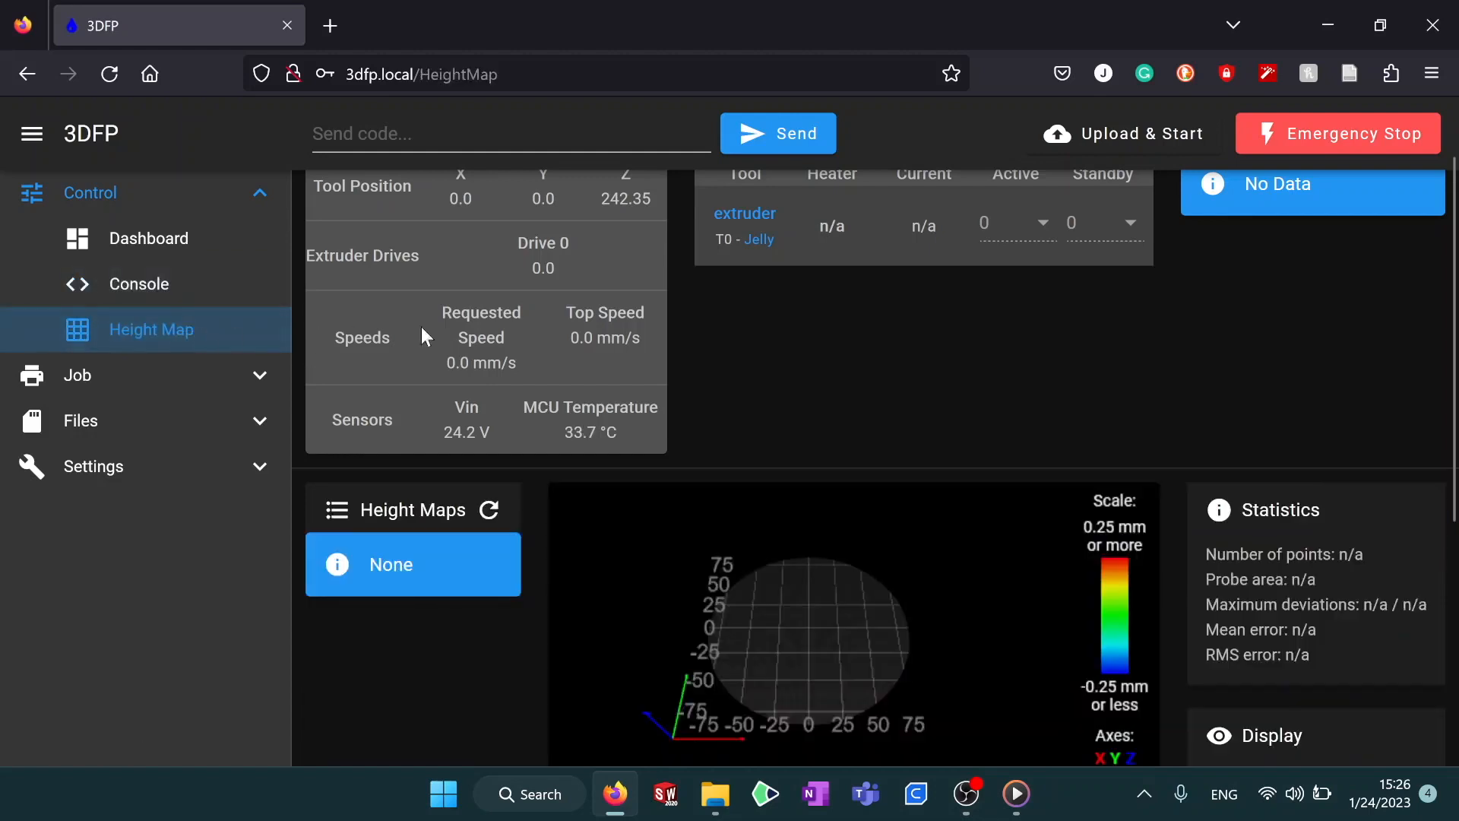
pyautogui.scroll(-2, 751, 373)
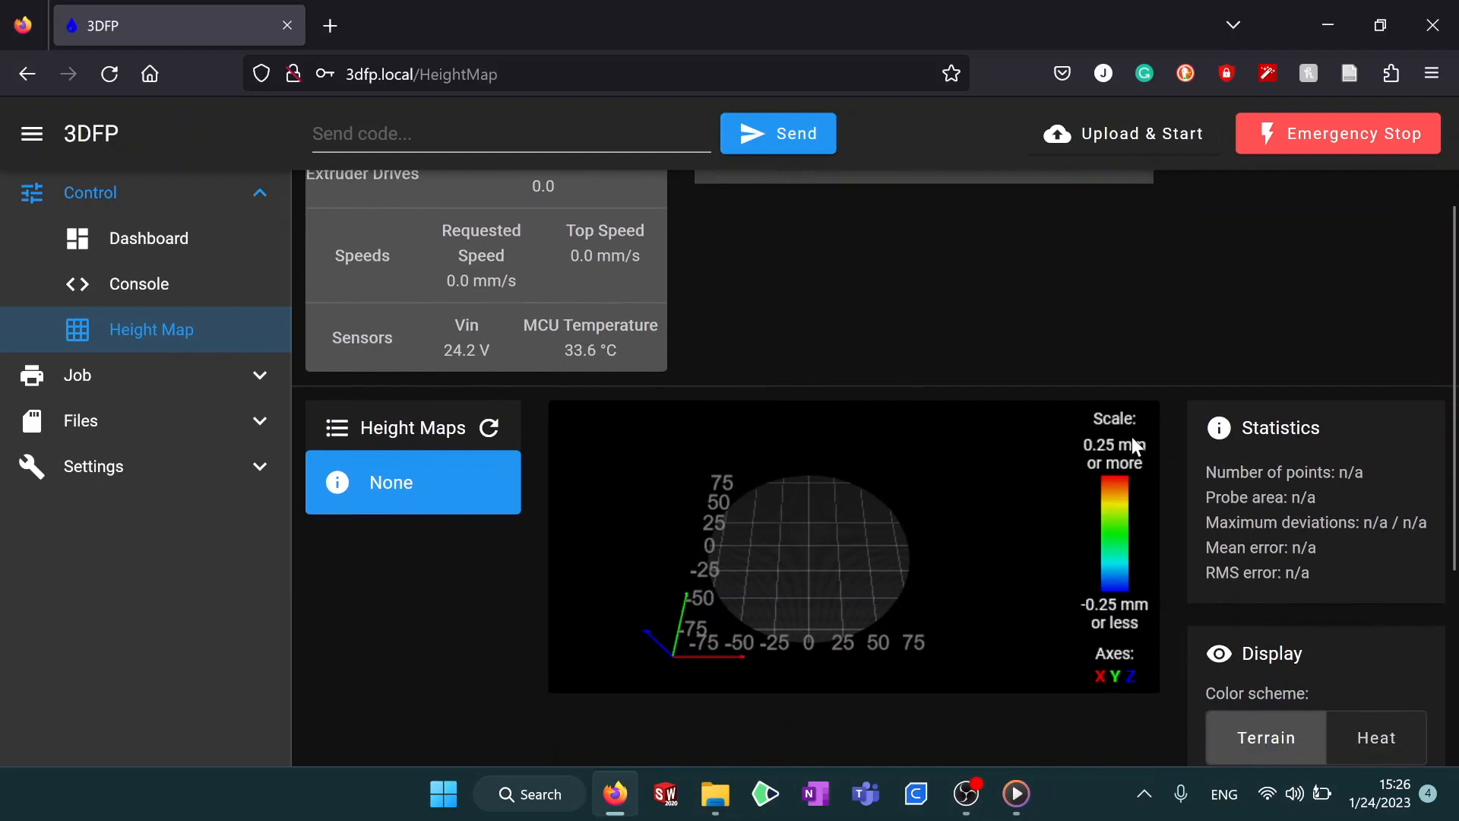
pyautogui.scroll(-2, 1132, 441)
pyautogui.scroll(-3, 1146, 710)
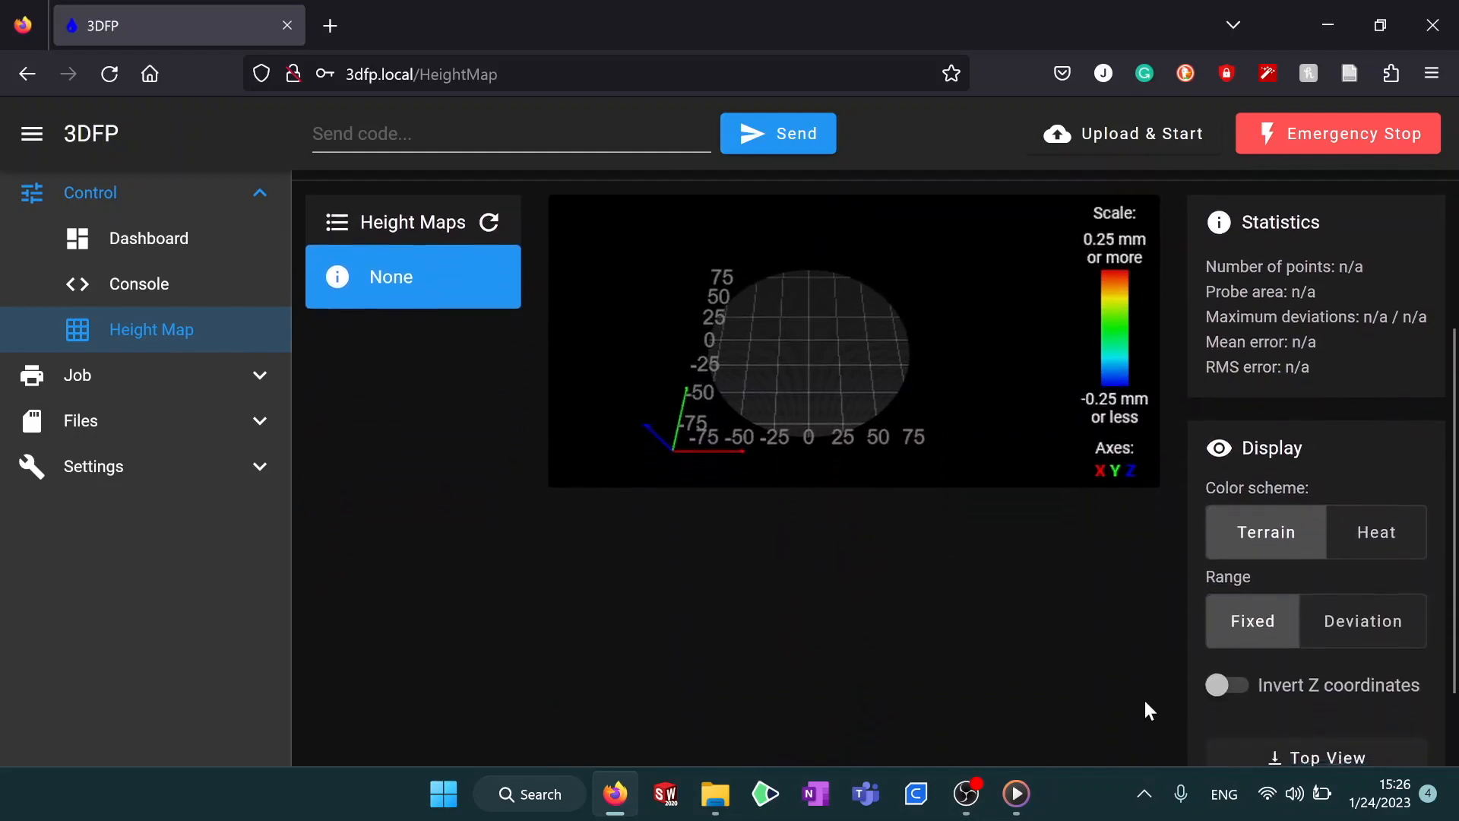
pyautogui.scroll(-2, 1149, 709)
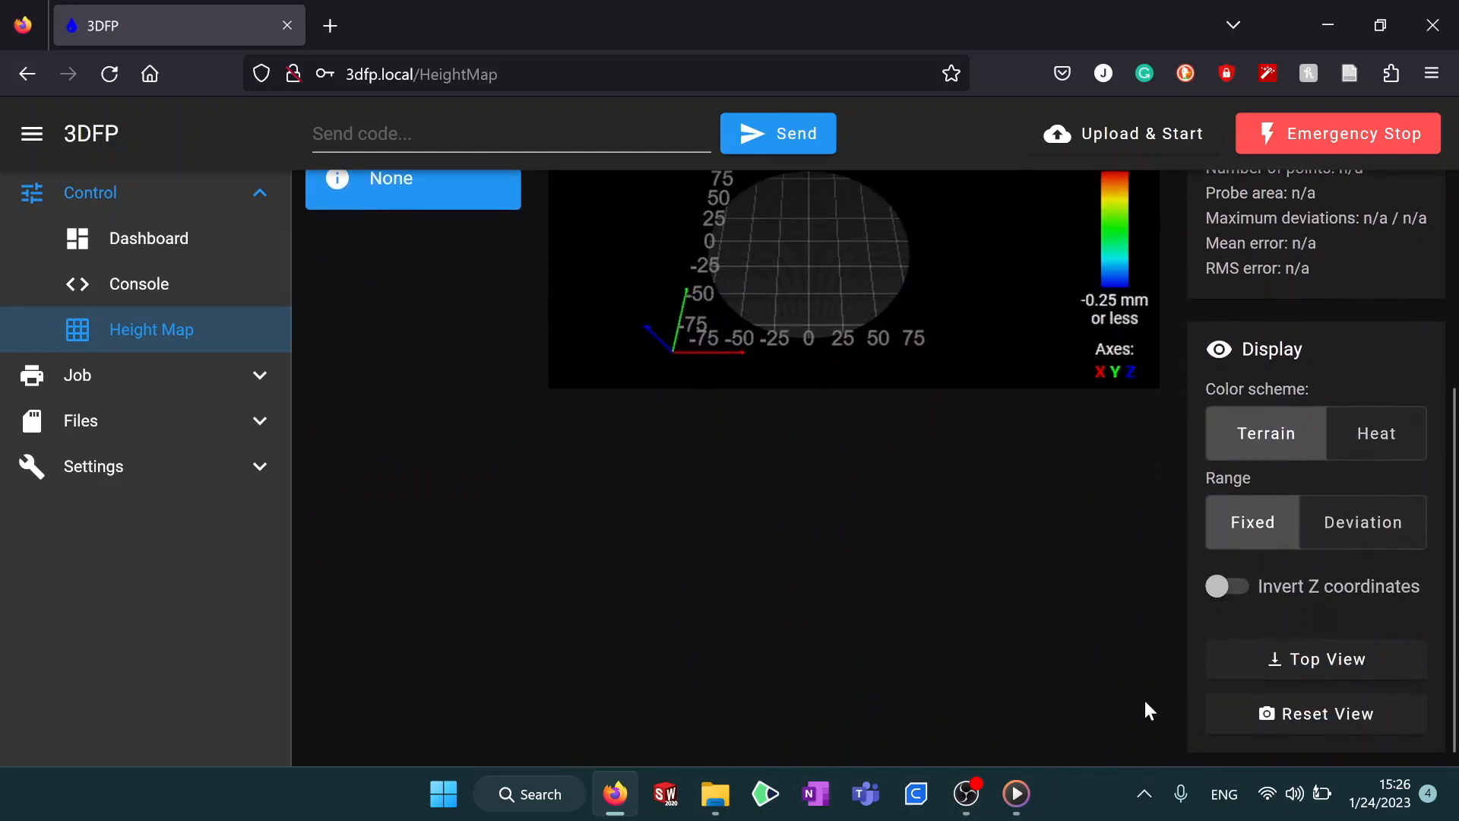
pyautogui.scroll(5, 1145, 702)
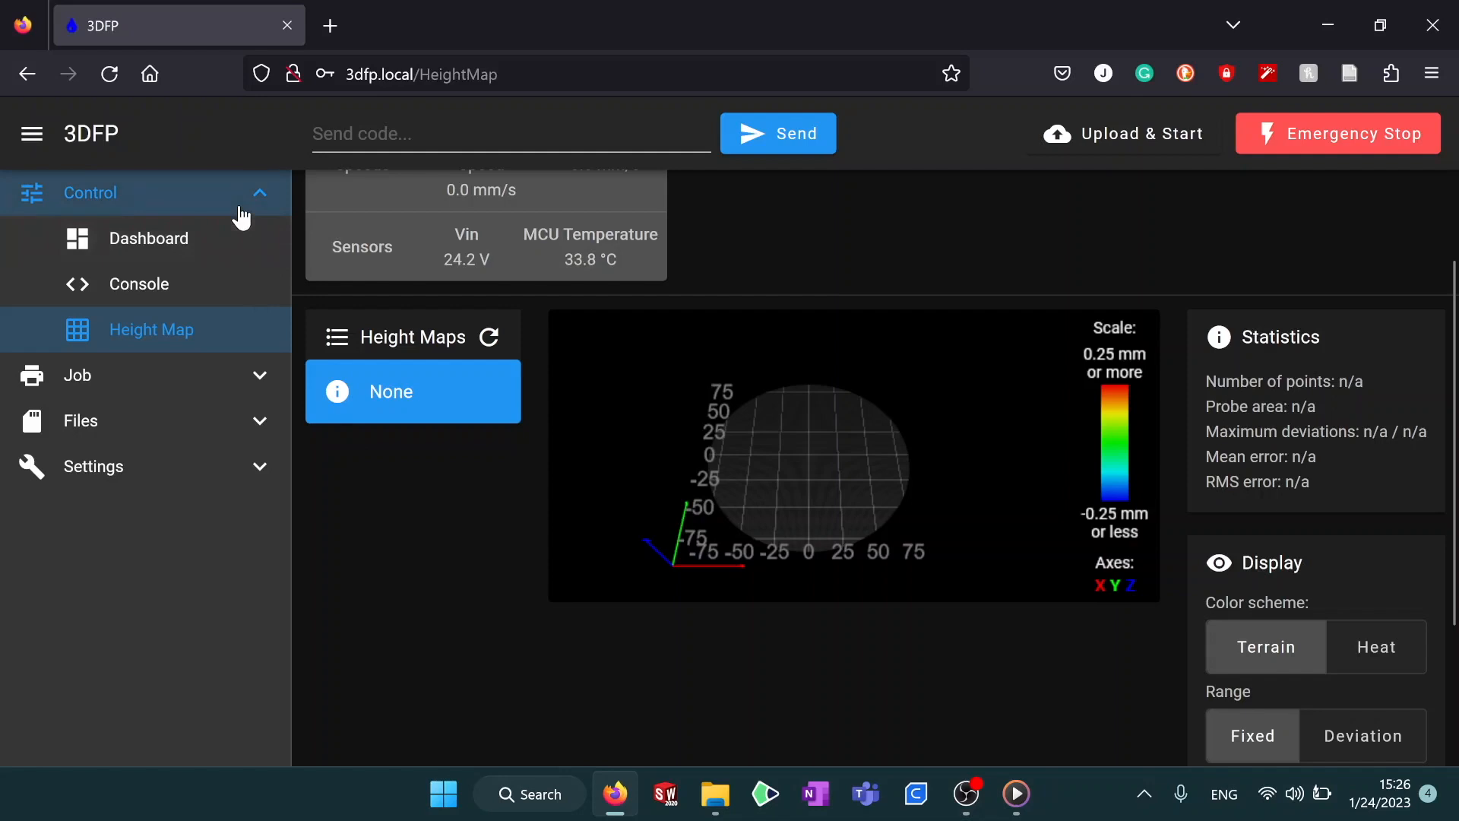
# Open the Job Status page and review its job control, babystepping, layer chart, speed, fan and extrusion cards.
pyautogui.click(241, 217)
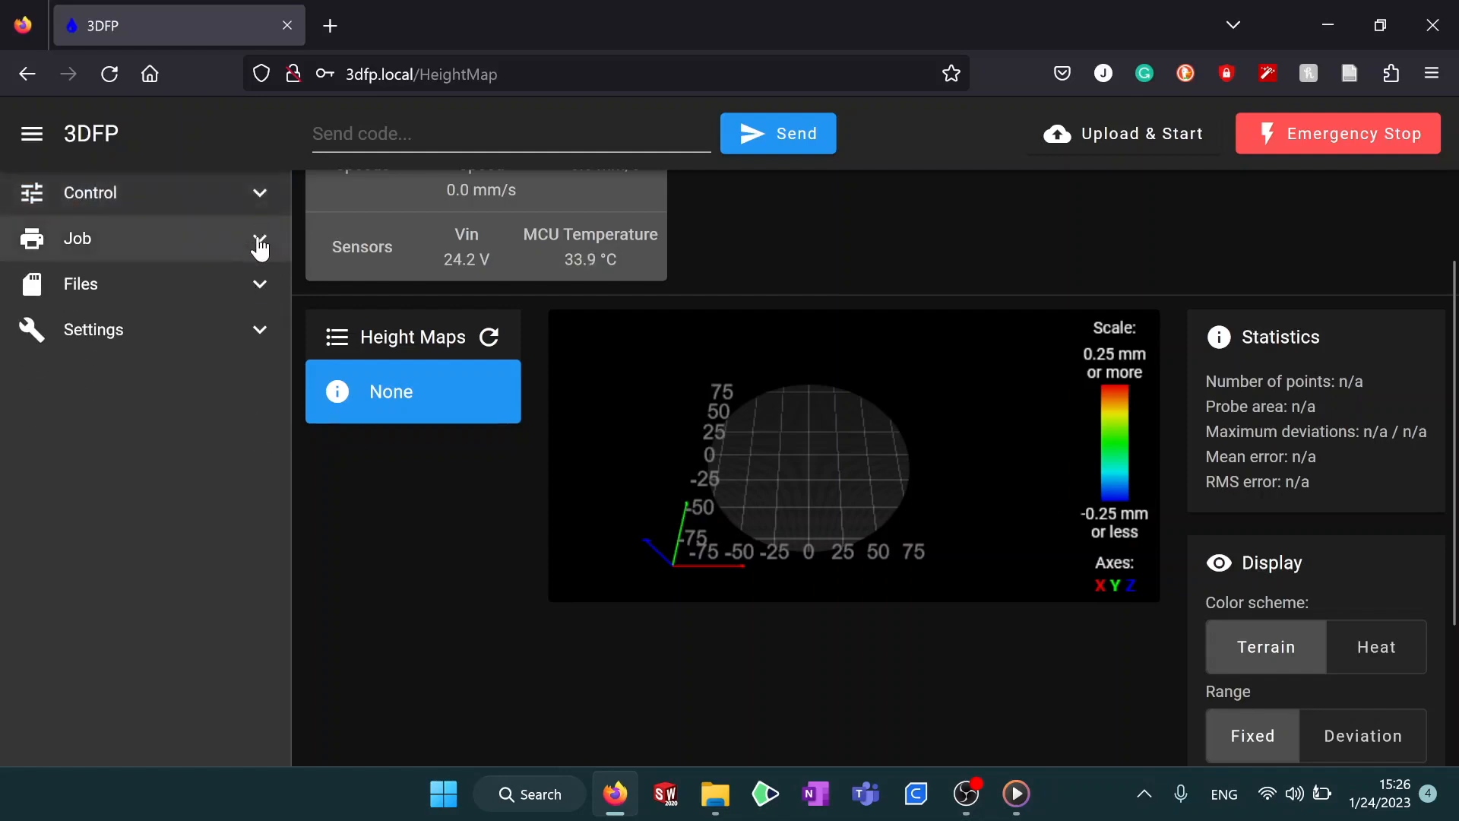
pyautogui.click(259, 243)
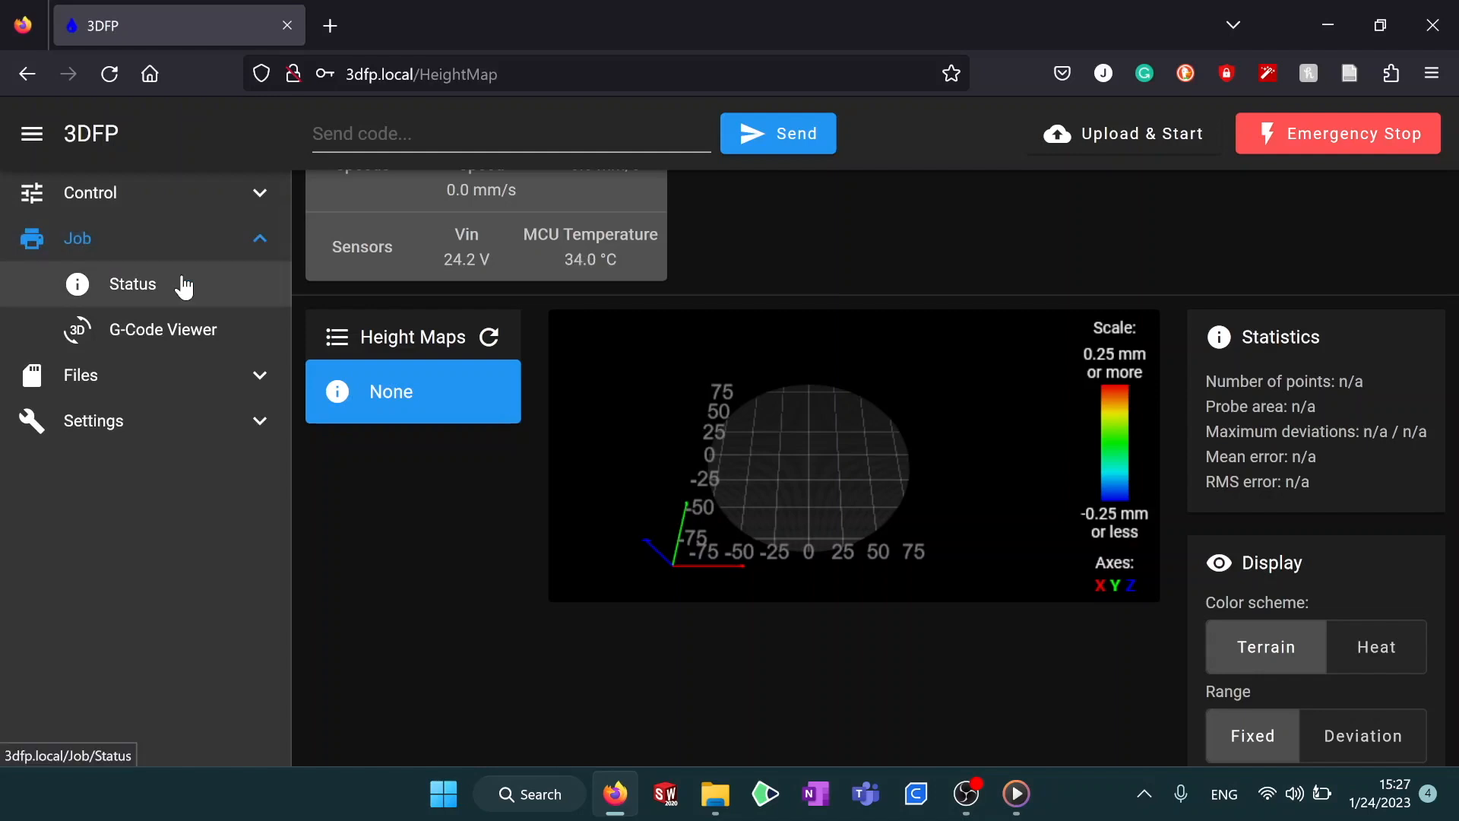
pyautogui.click(158, 290)
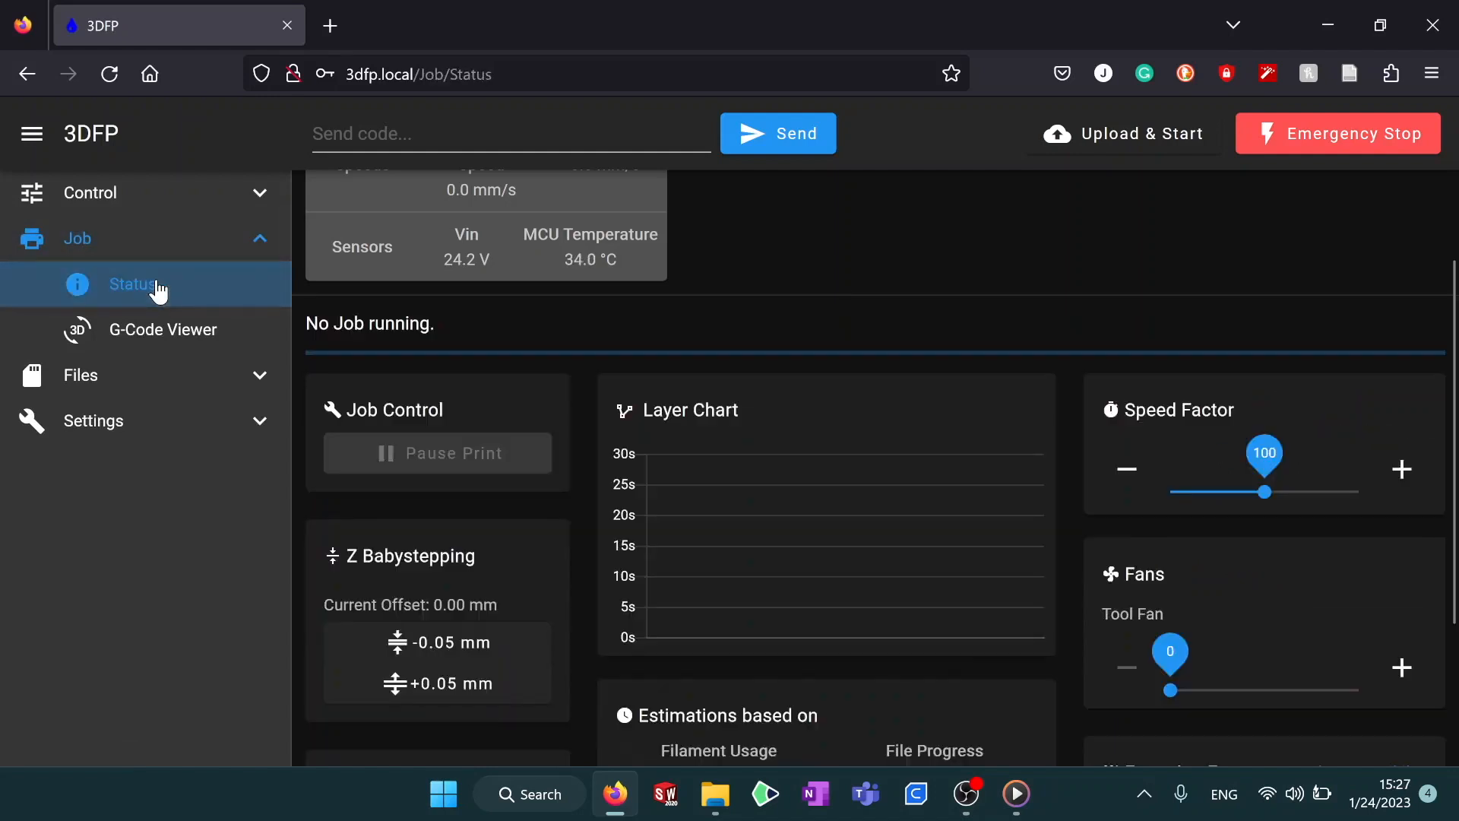
pyautogui.scroll(-1, 638, 324)
pyautogui.scroll(-2, 638, 323)
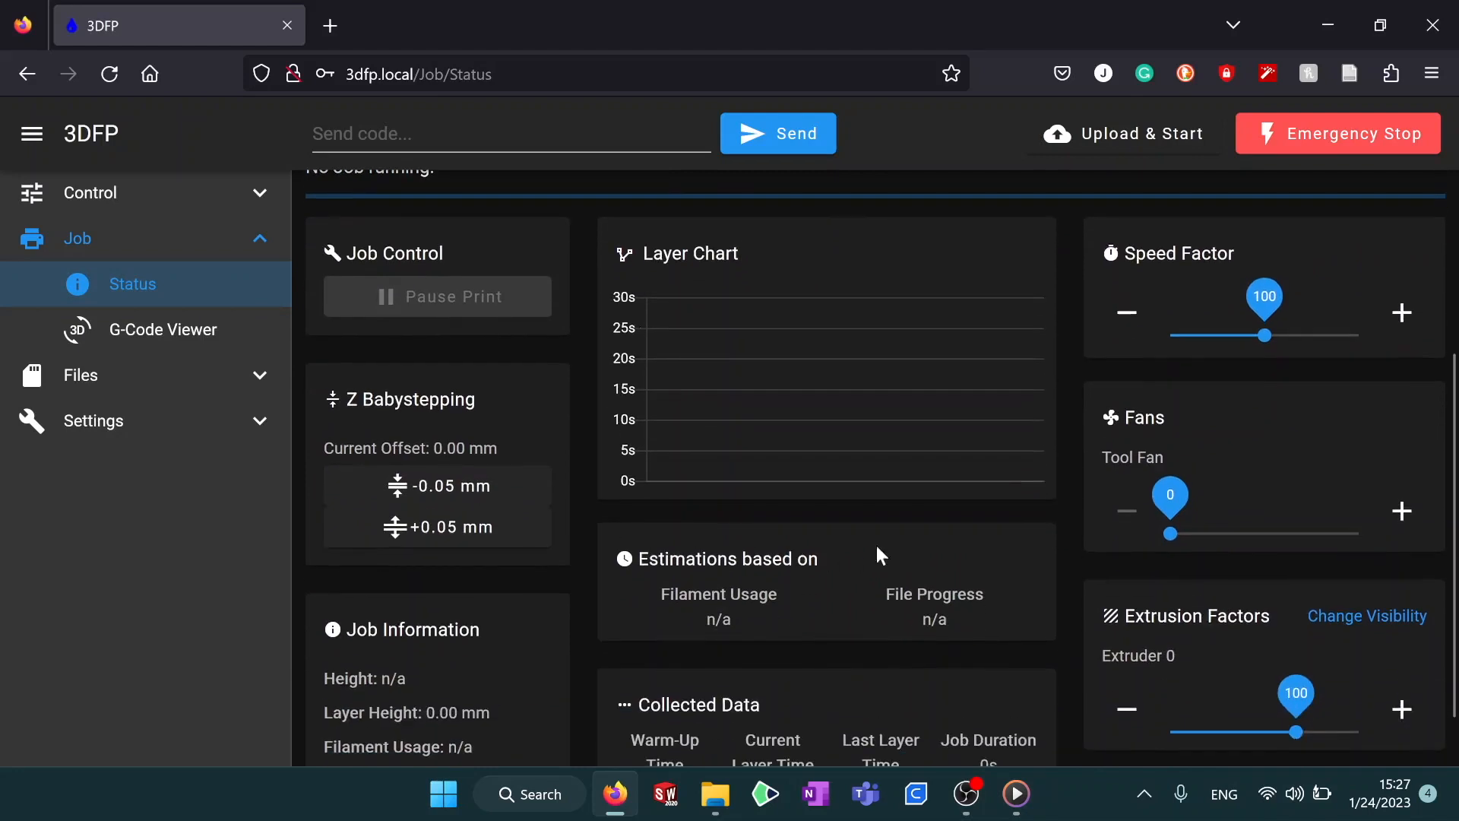
pyautogui.scroll(-1, 968, 535)
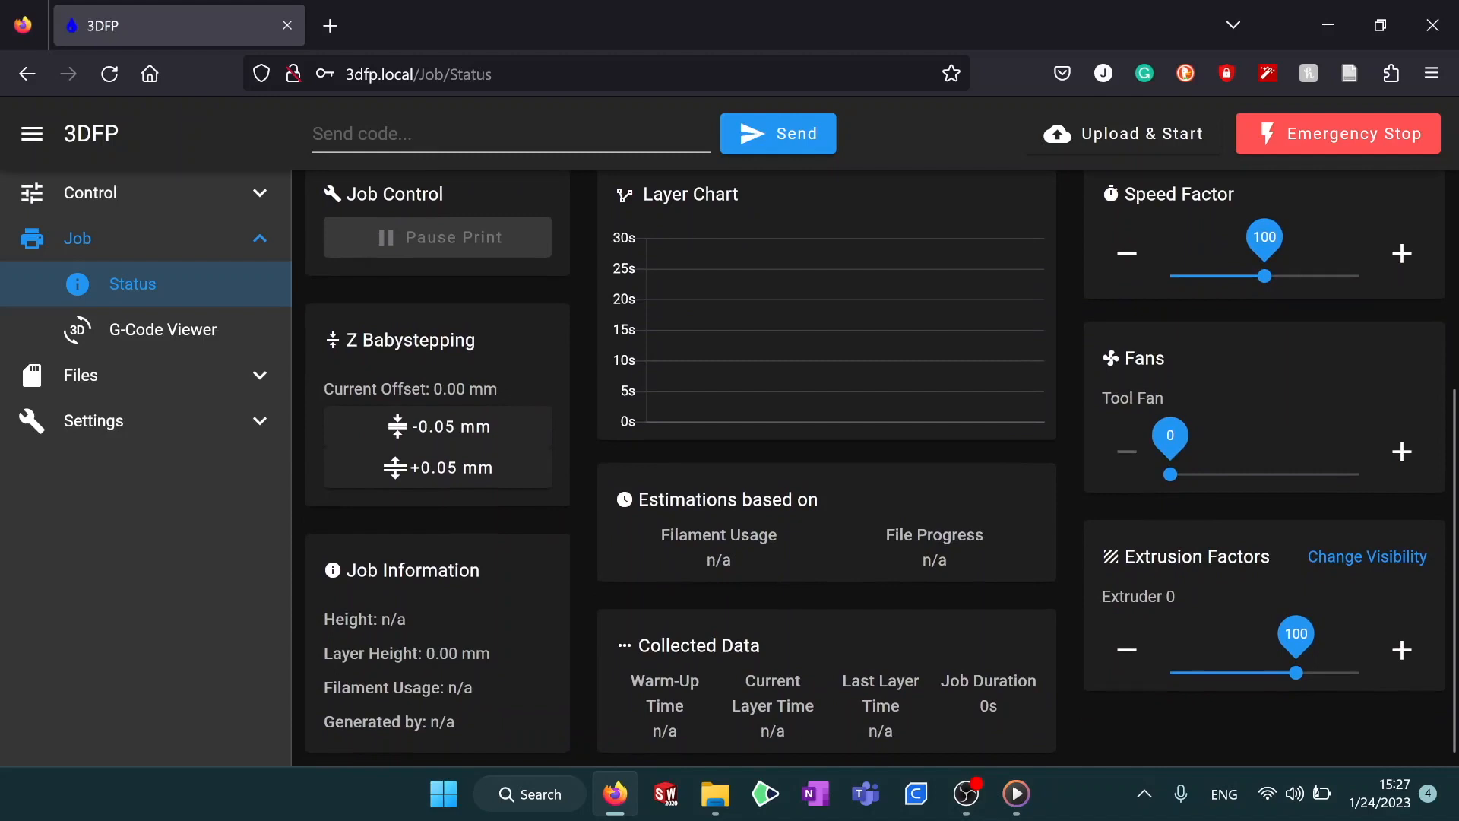
pyautogui.scroll(5, 476, 561)
# Open the G-Code Viewer and expand it to fill the whole browser window.
pyautogui.click(149, 329)
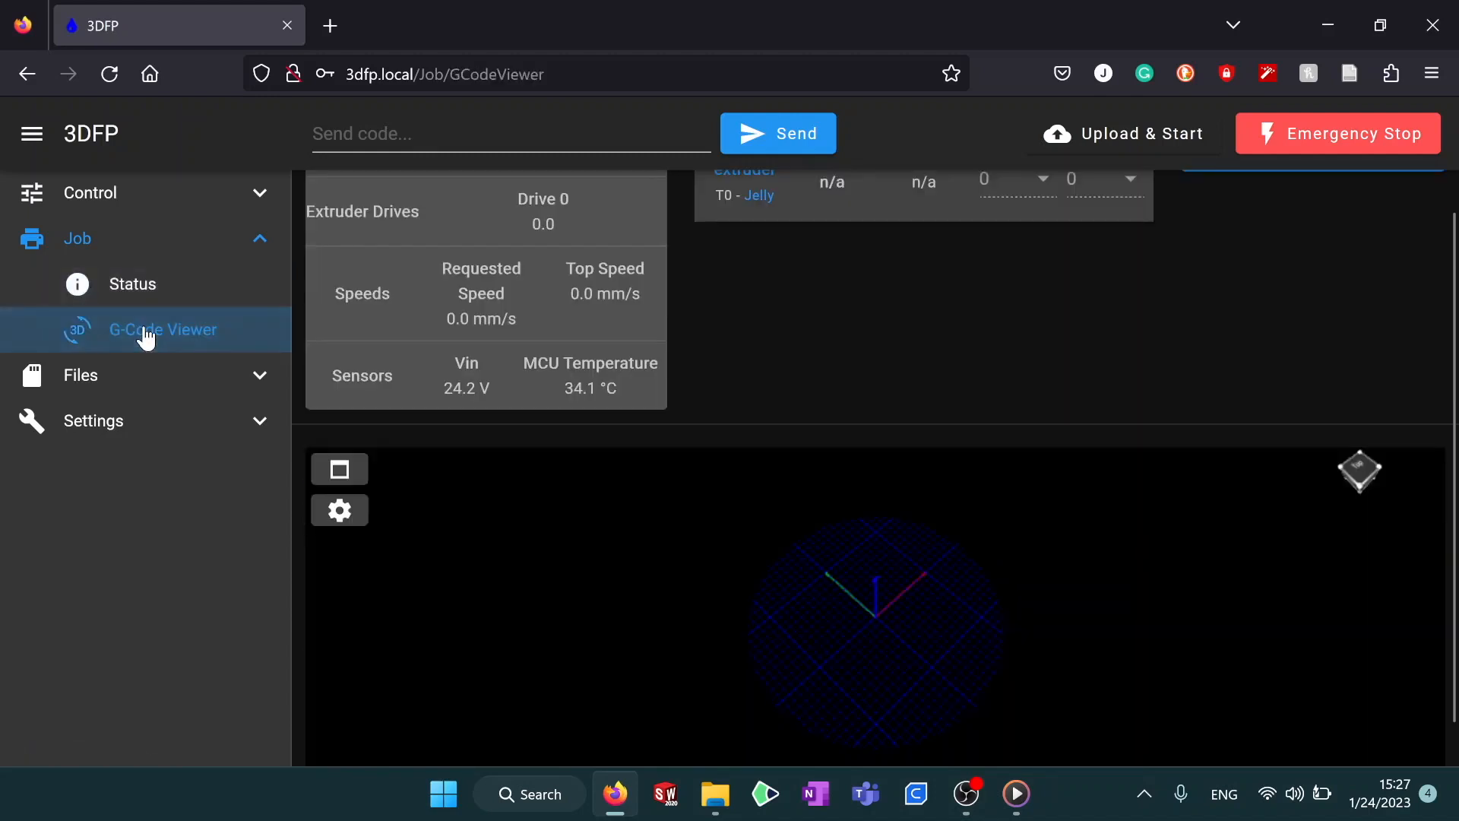
pyautogui.scroll(-1, 866, 347)
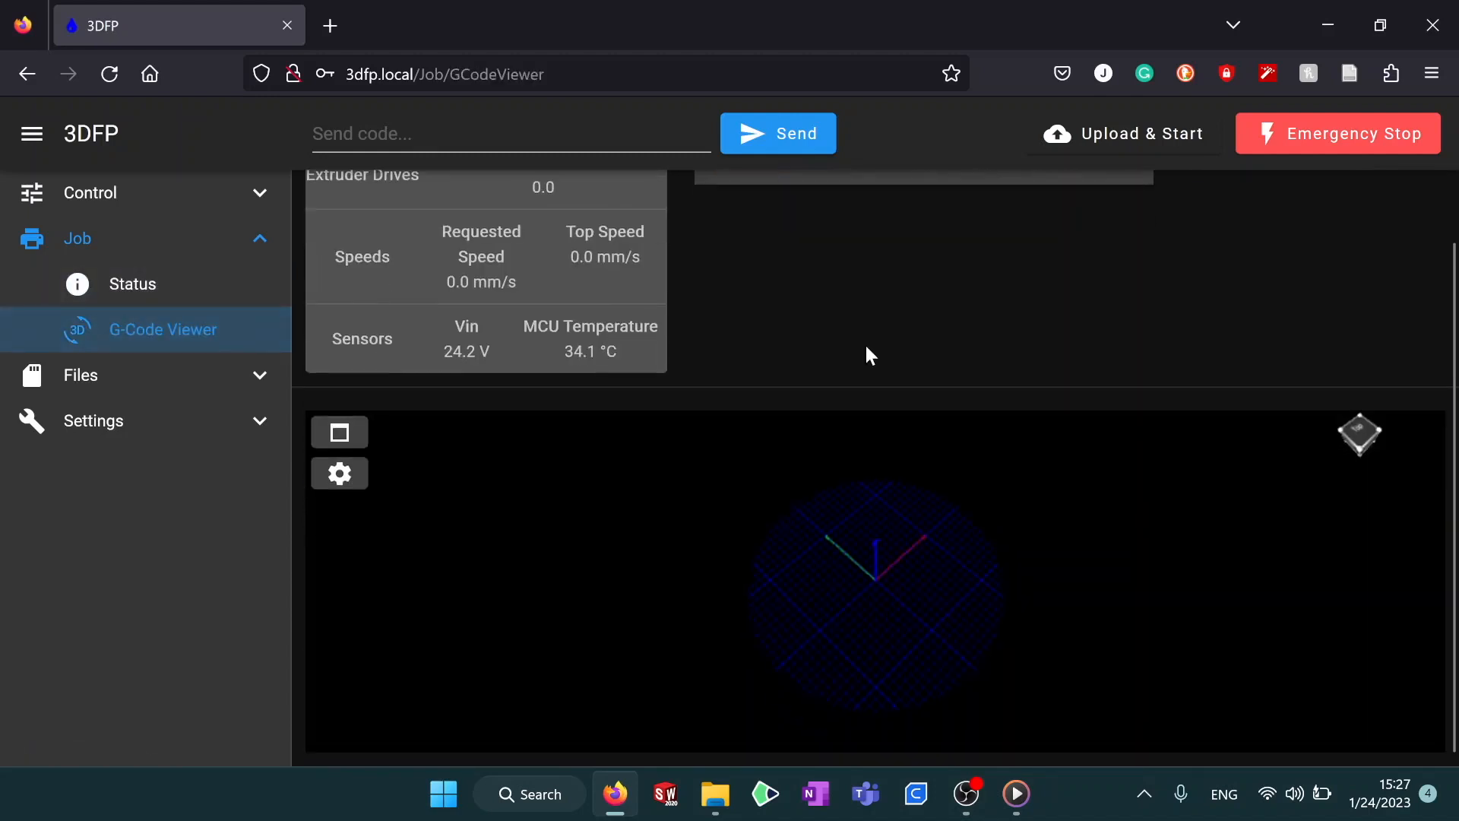
pyautogui.click(340, 434)
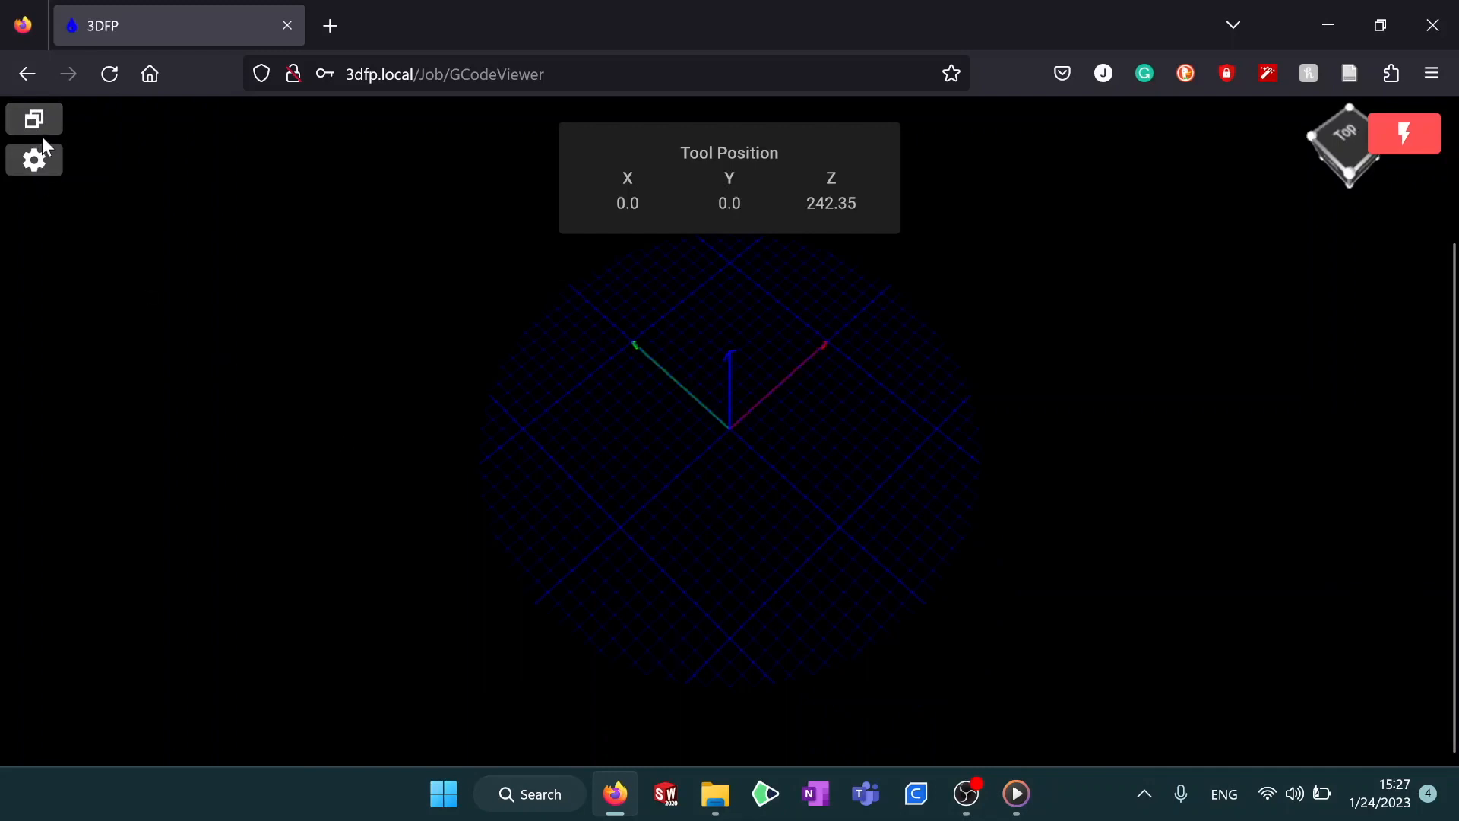
# Load the local file "01-12 V3 Dry Run (Jelly).gcode" into the G-Code Viewer and play its print preview.
pyautogui.click(35, 158)
pyautogui.click(182, 321)
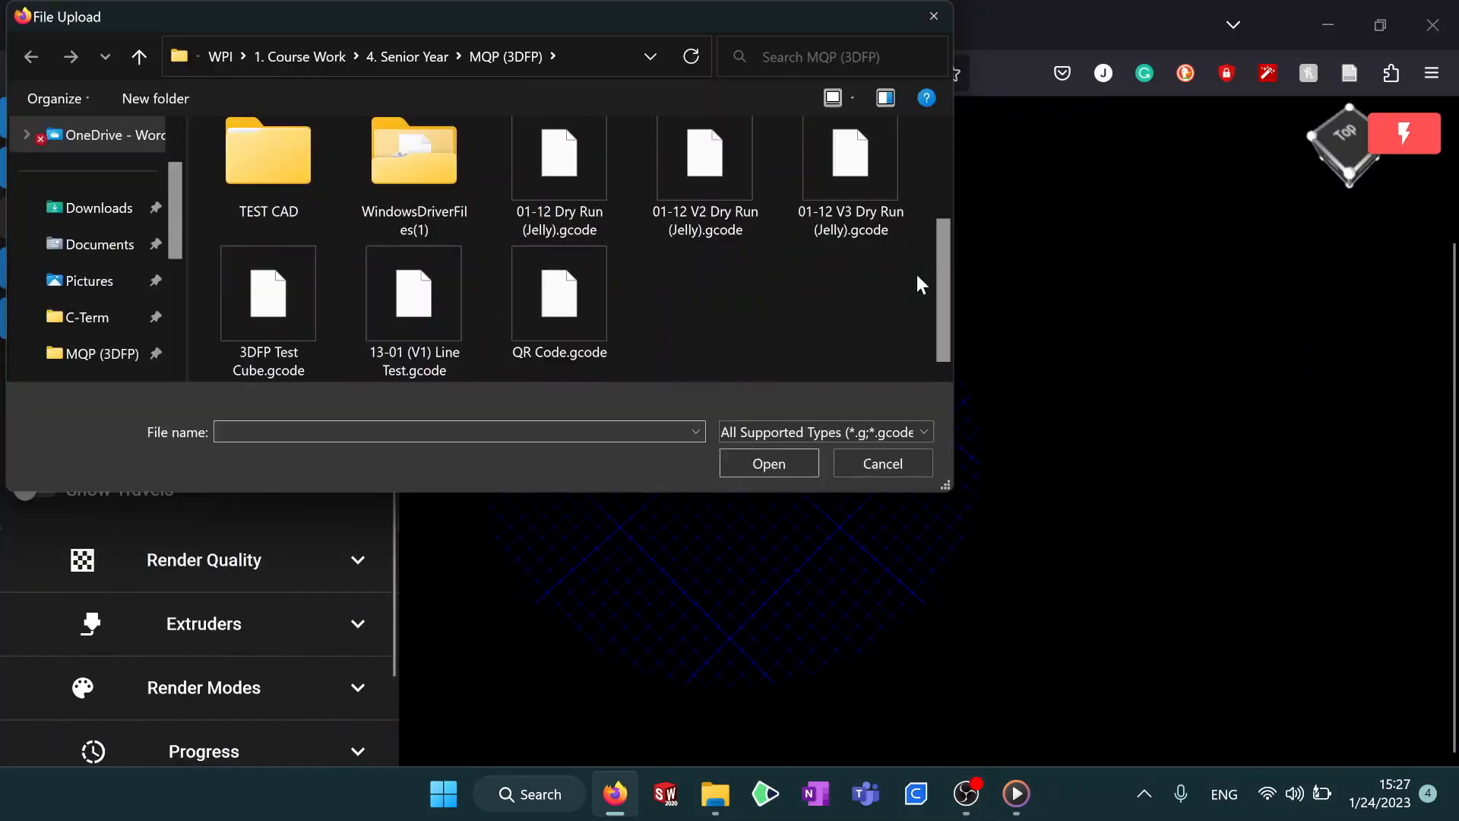
pyautogui.click(864, 158)
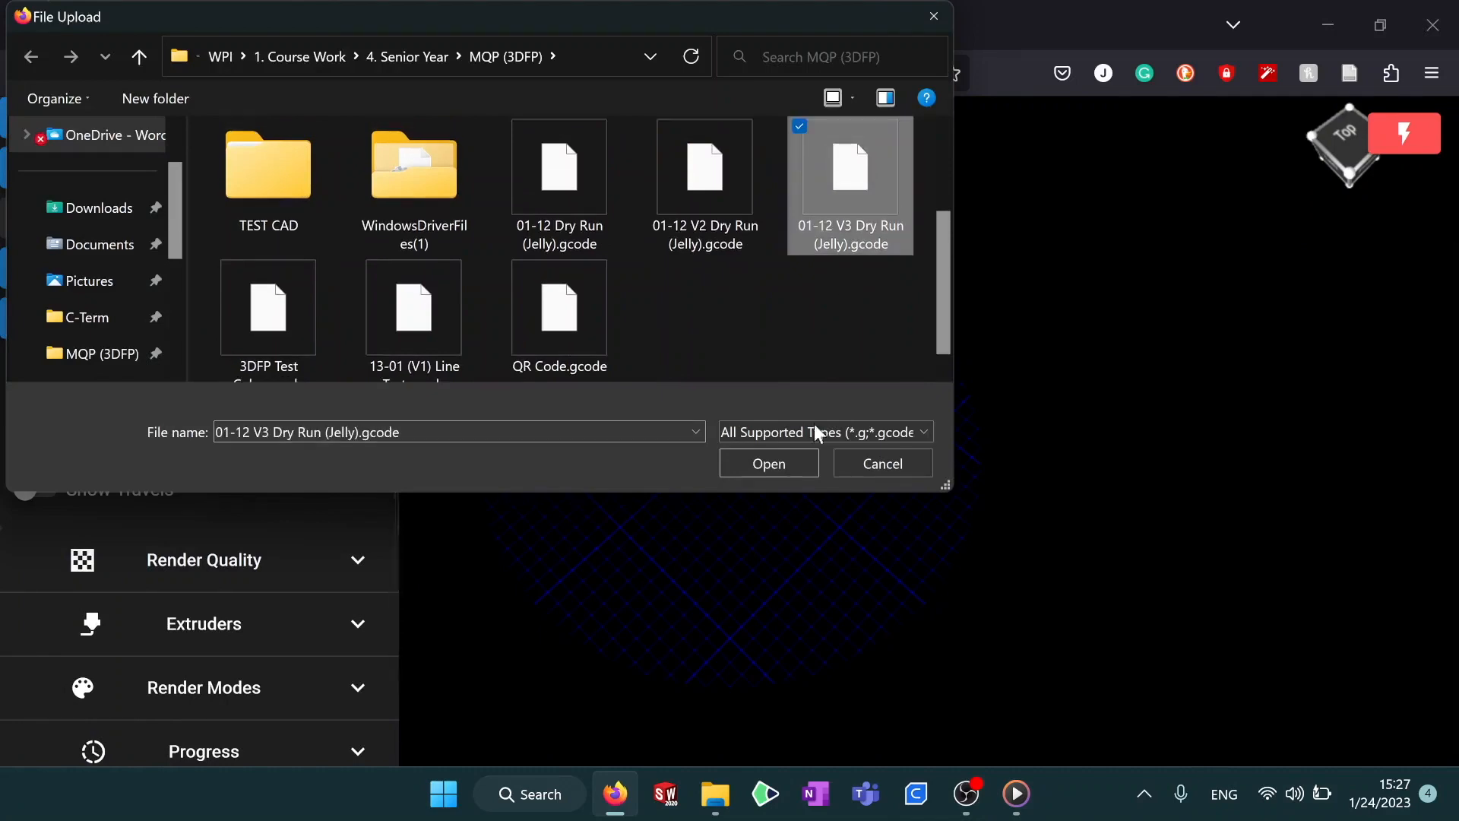
pyautogui.click(767, 463)
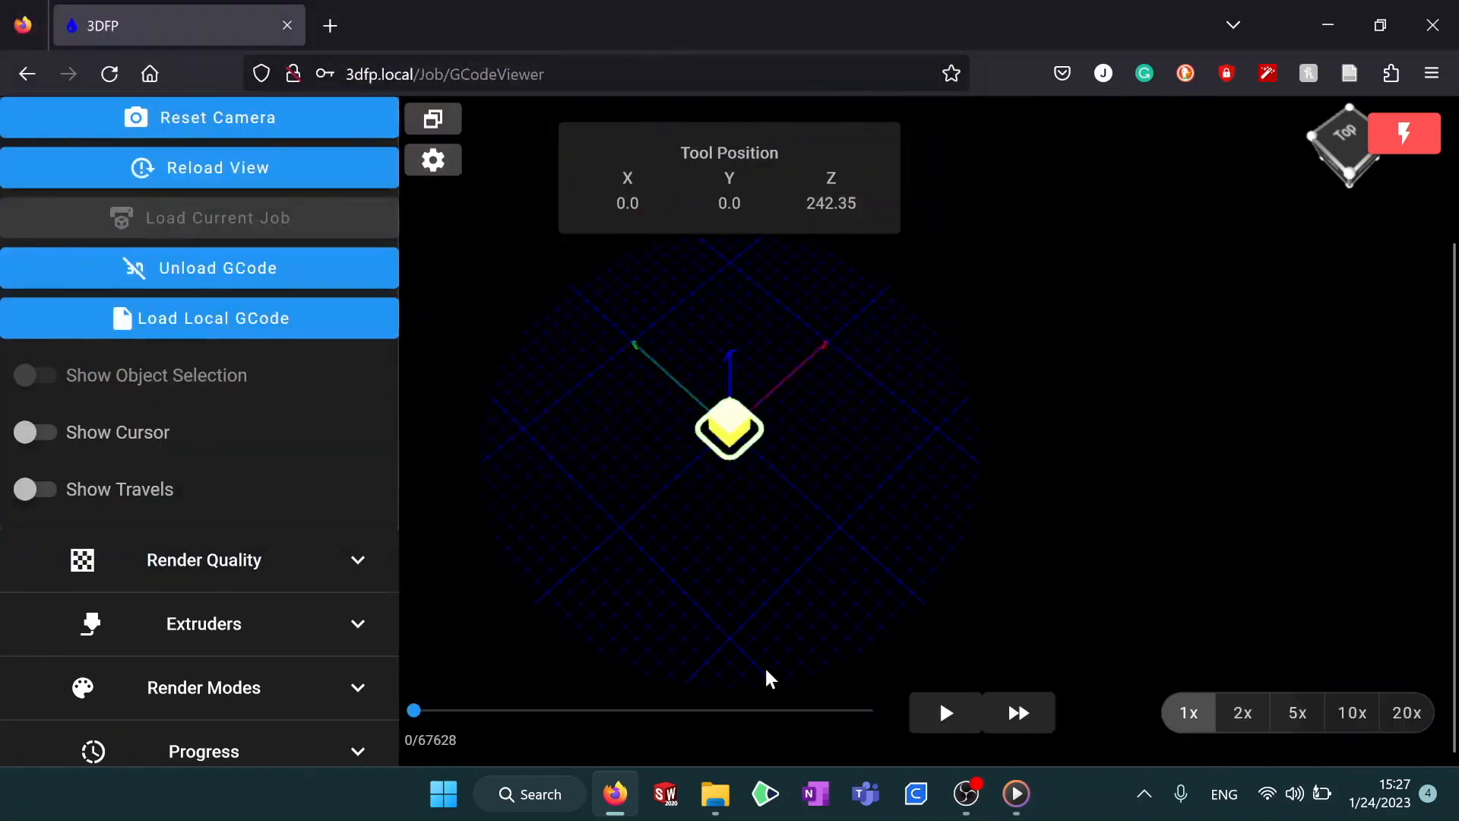
pyautogui.click(942, 714)
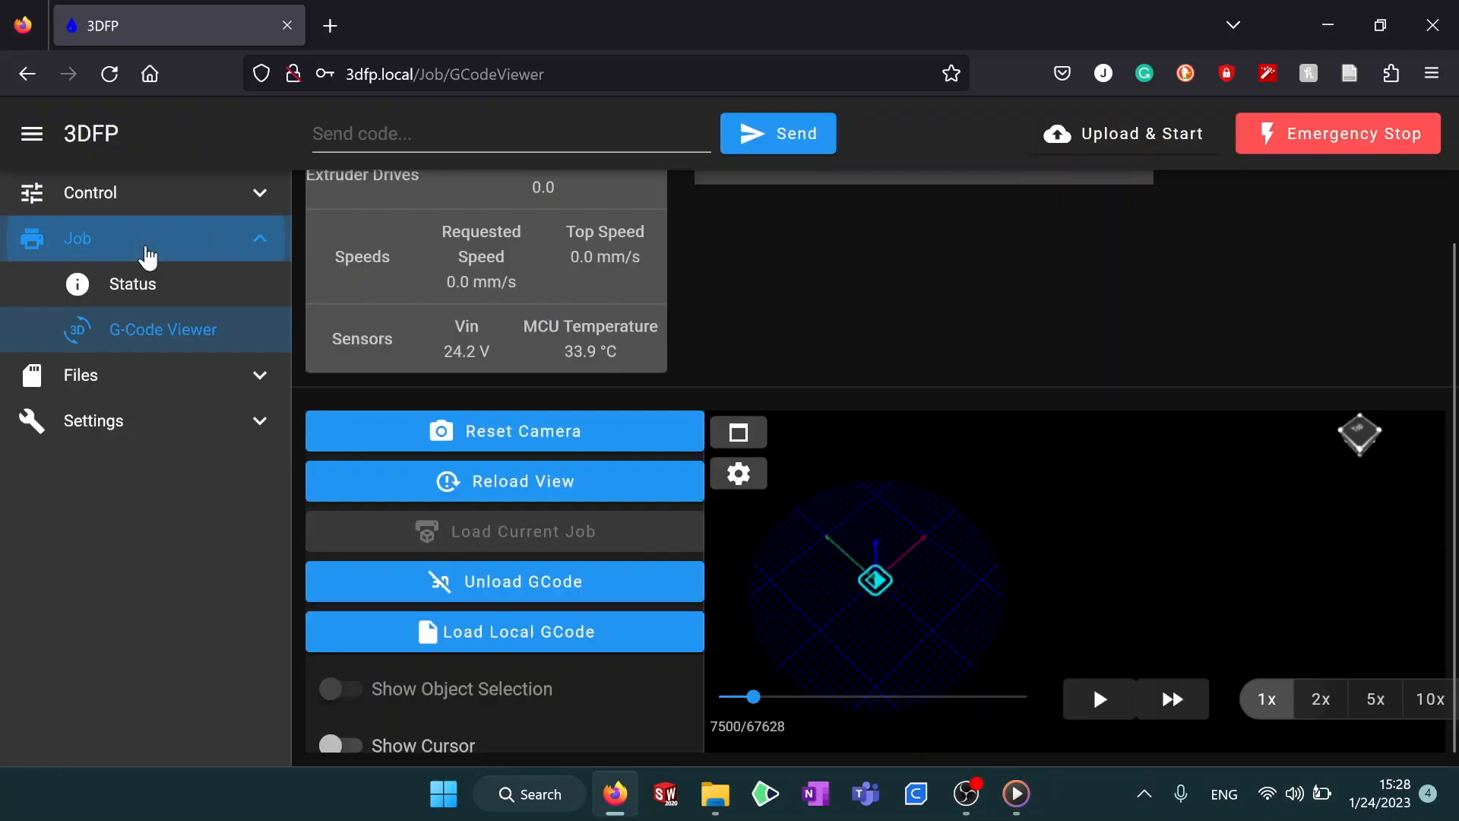
# Collapse the Job section and open the Filaments directory under Files.
pyautogui.click(144, 247)
pyautogui.click(152, 288)
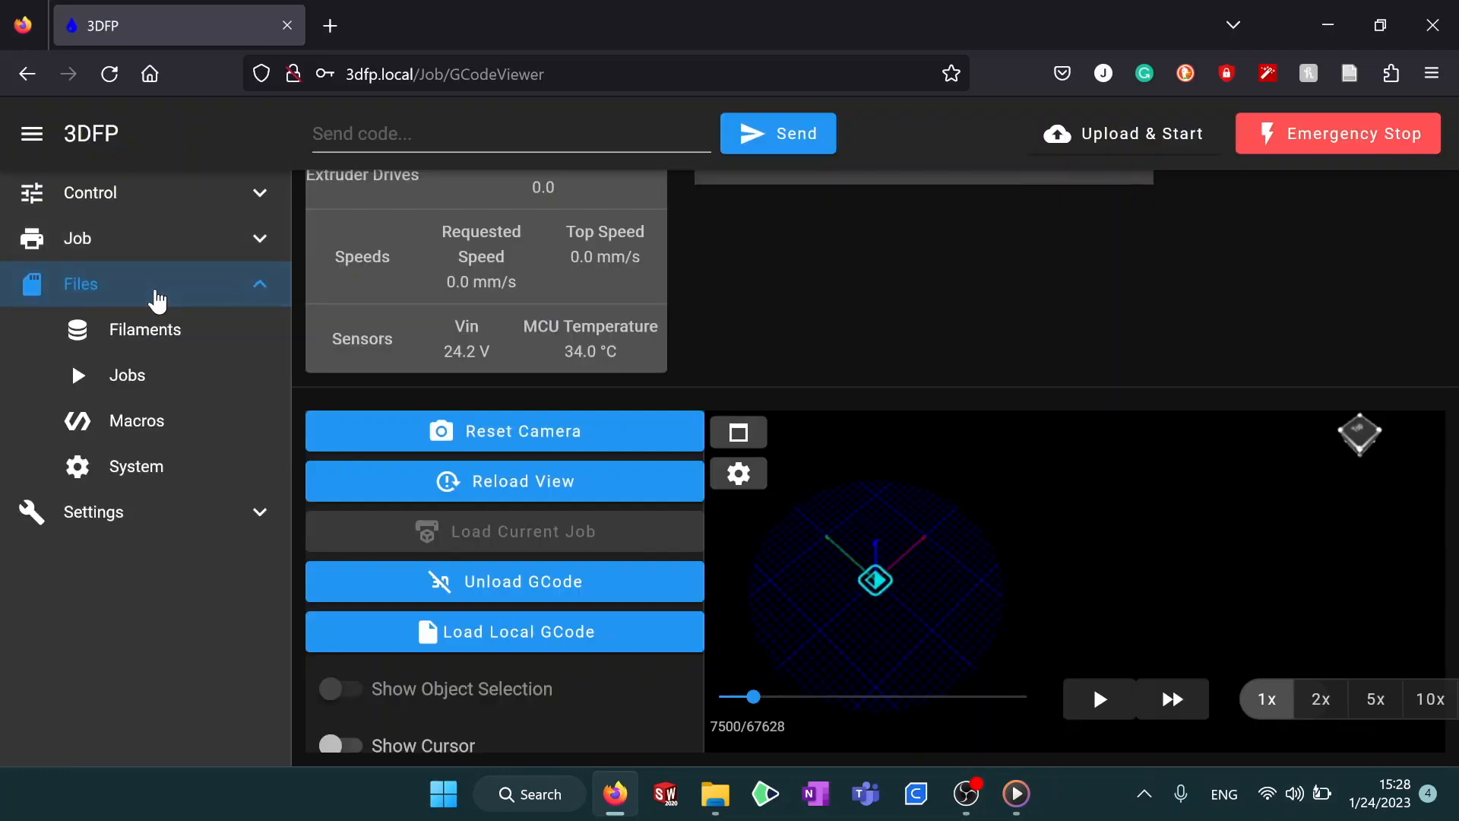
pyautogui.click(166, 335)
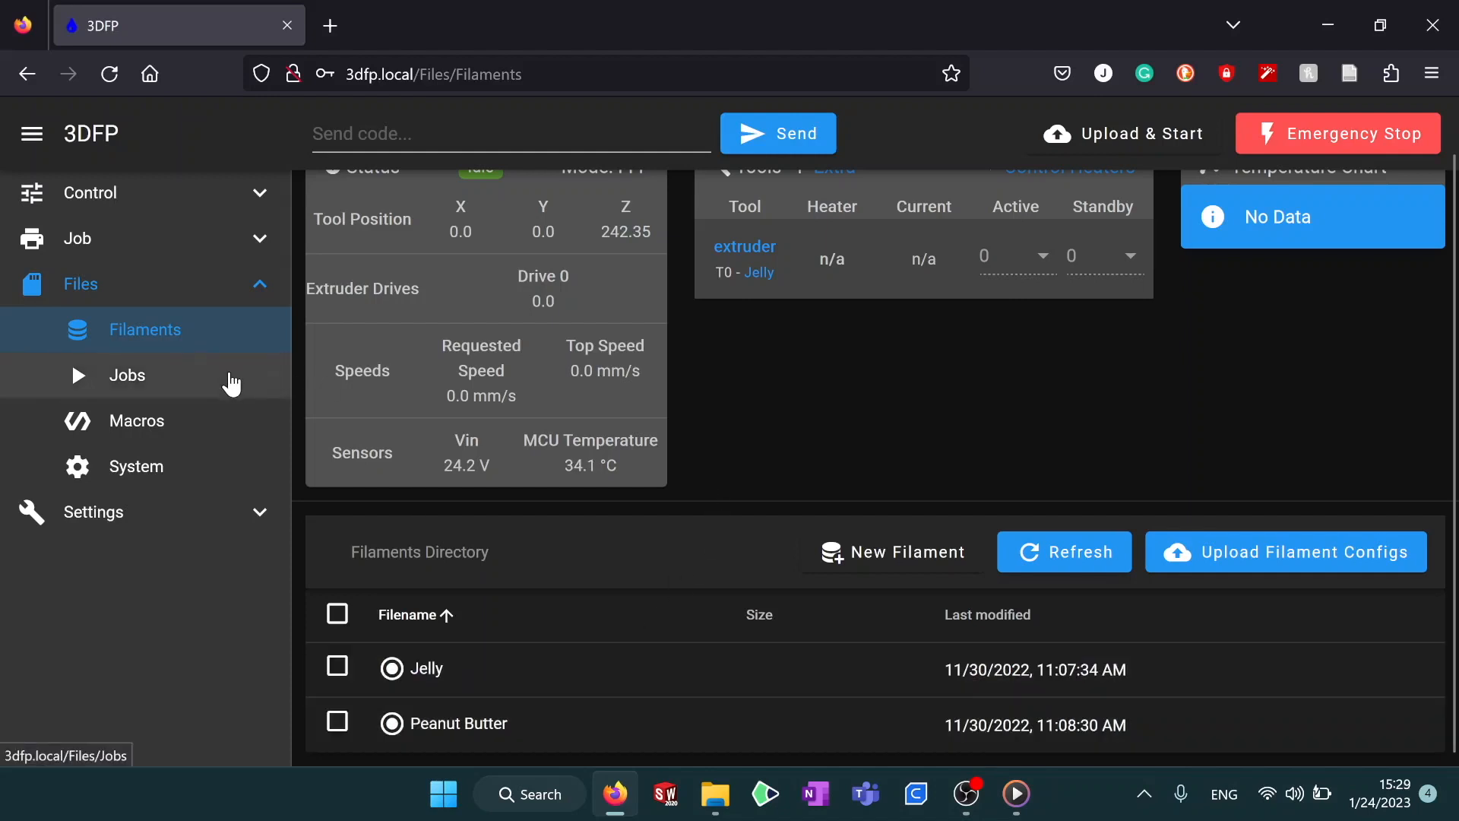
# Open the Jobs directory and look through the G-code files stored on SD Card 0.
pyautogui.click(232, 383)
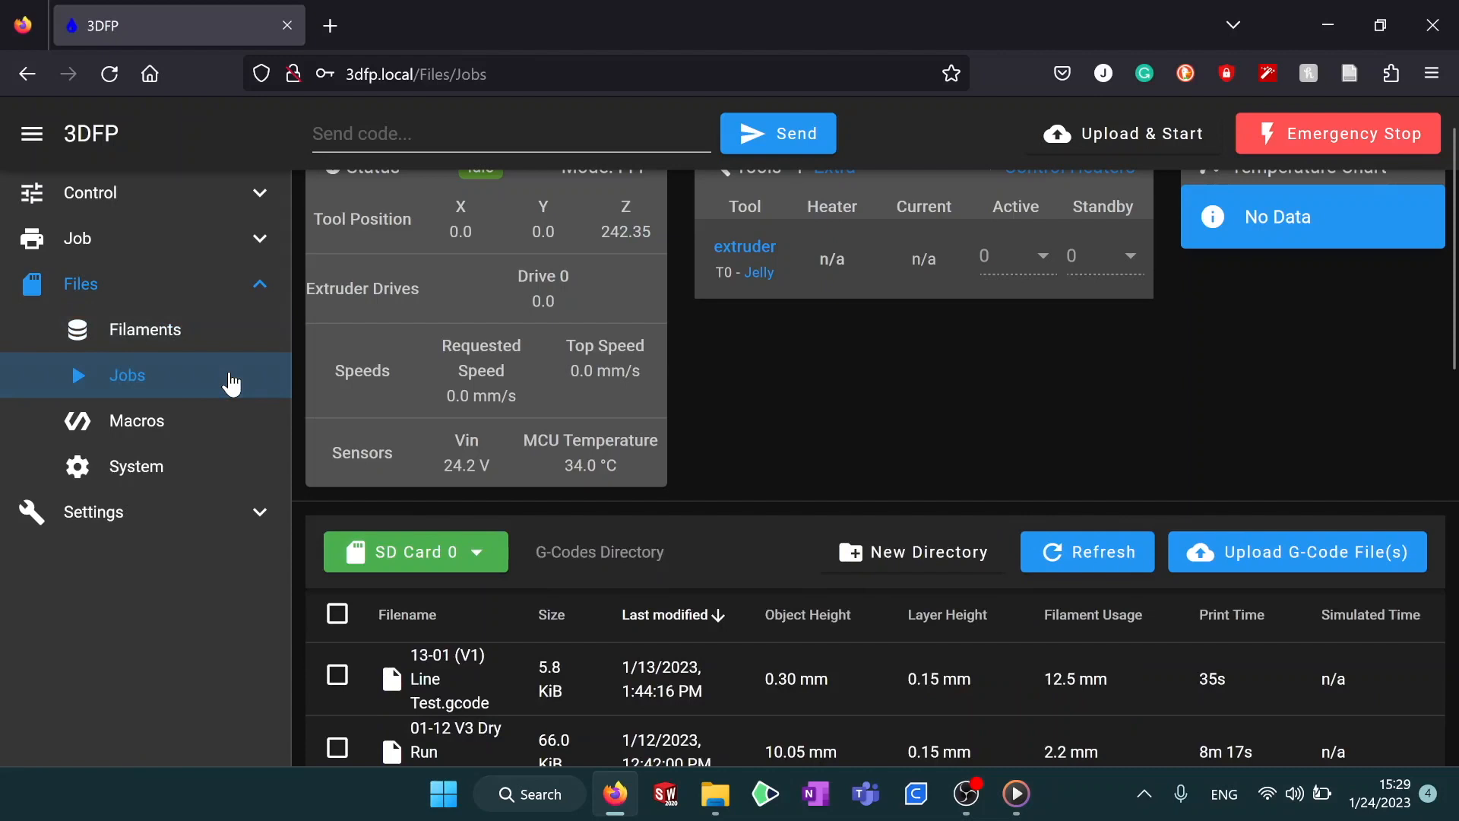
pyautogui.scroll(-1, 801, 440)
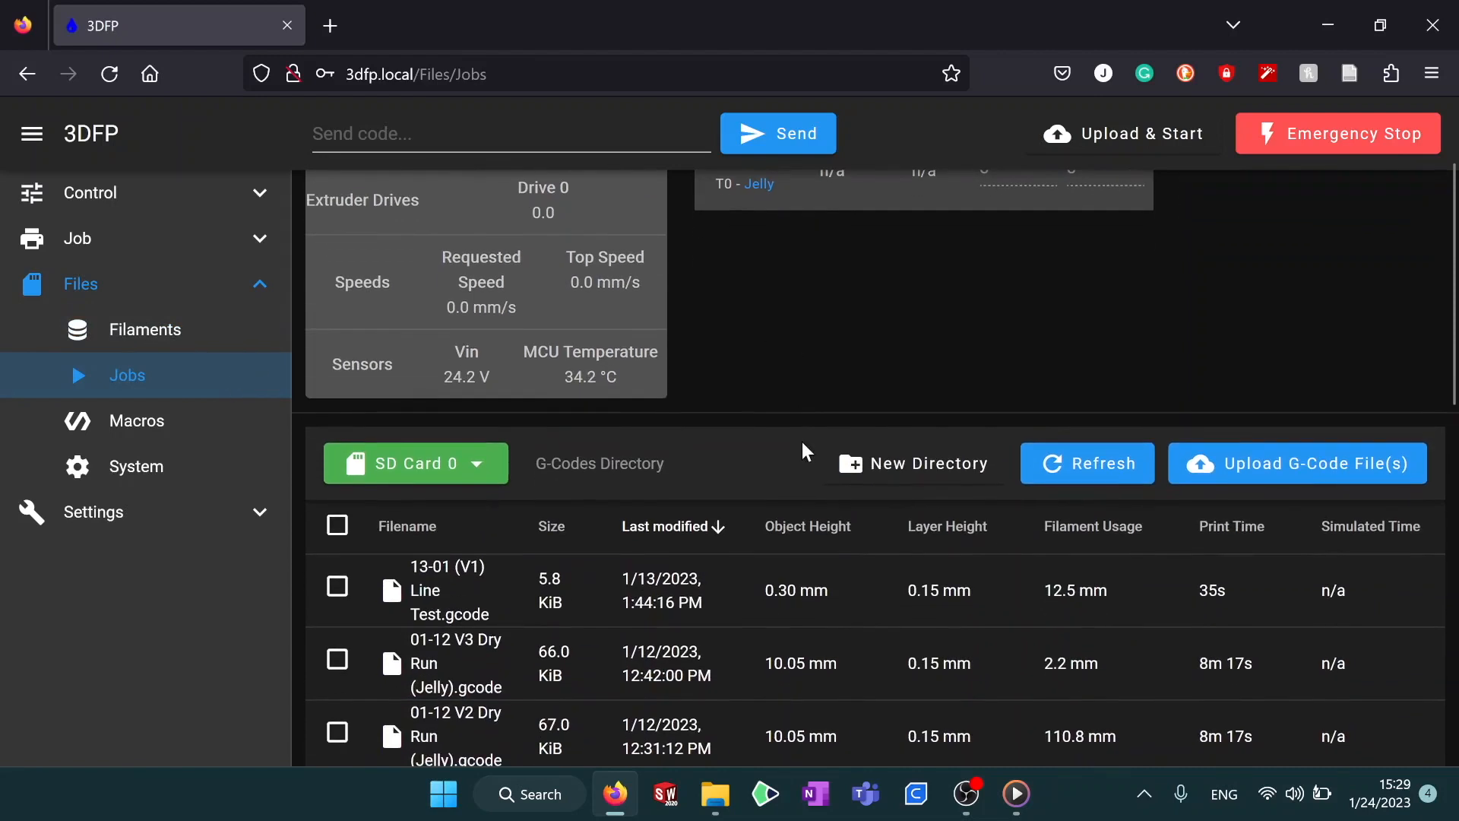
pyautogui.scroll(-1, 801, 451)
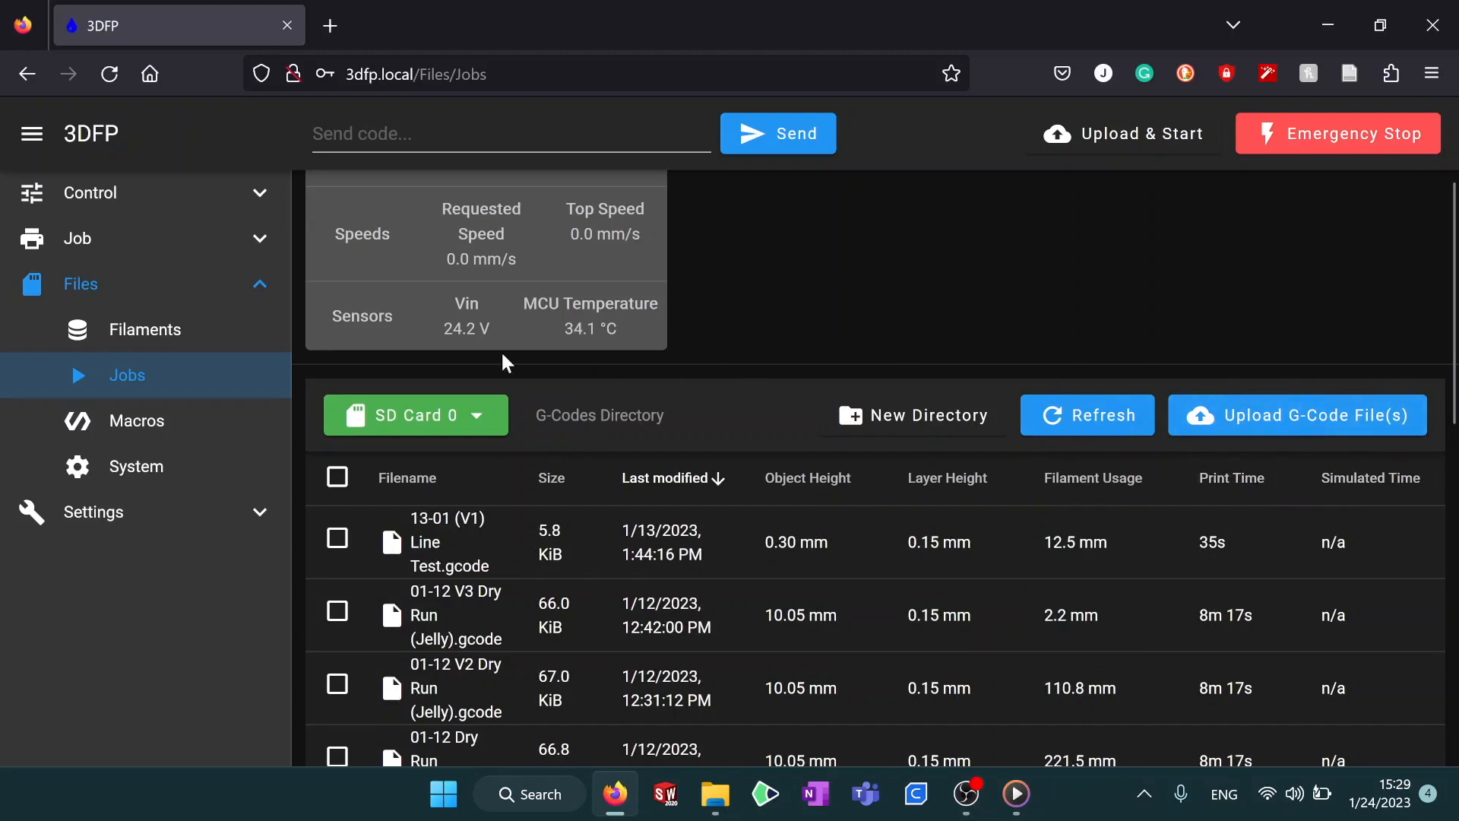
# Open the Required Macros folder, call up the run confirmation for the Home Printer Head macro and decline it.
pyautogui.click(244, 441)
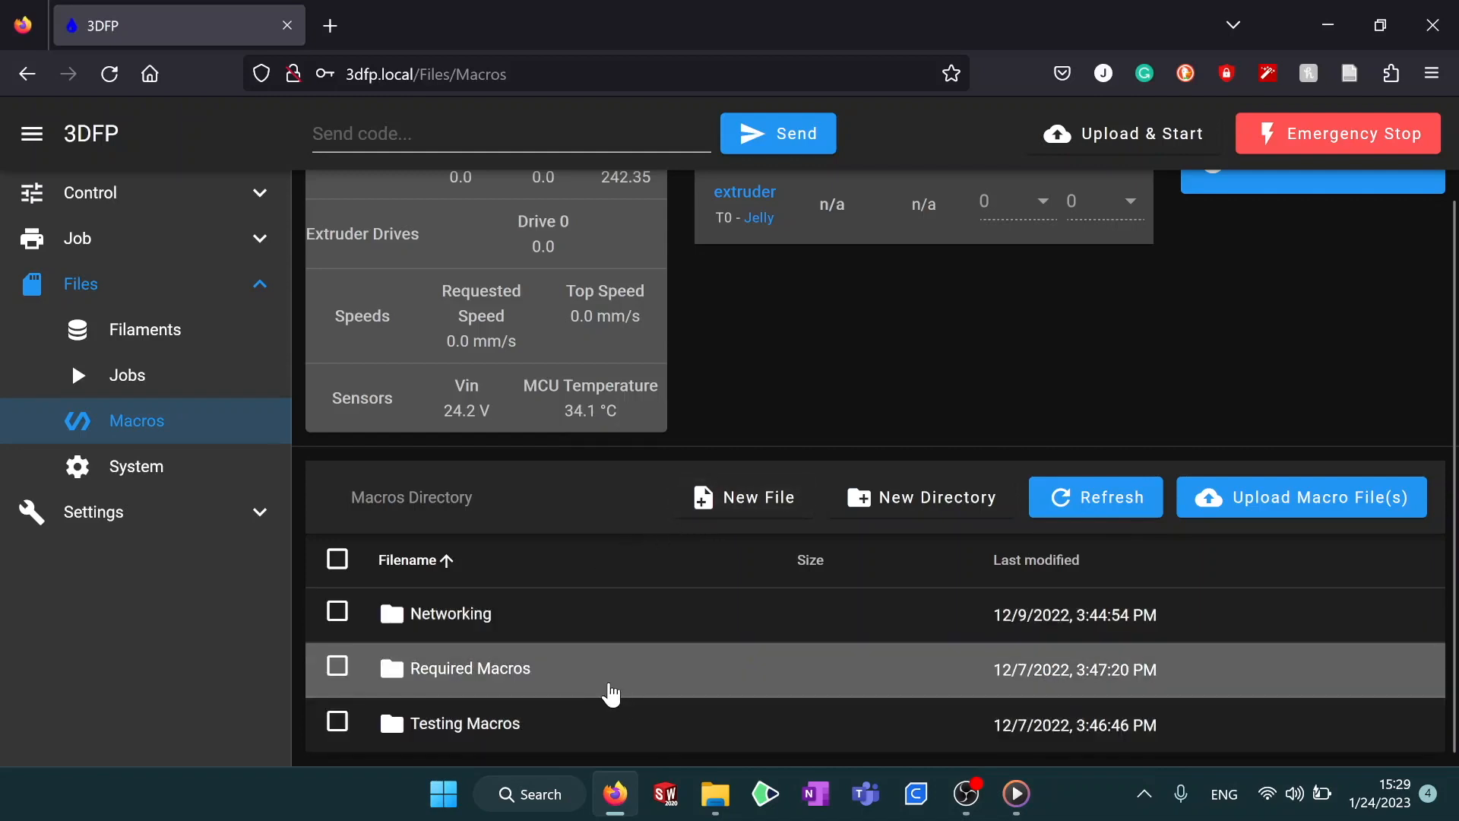
pyautogui.click(607, 692)
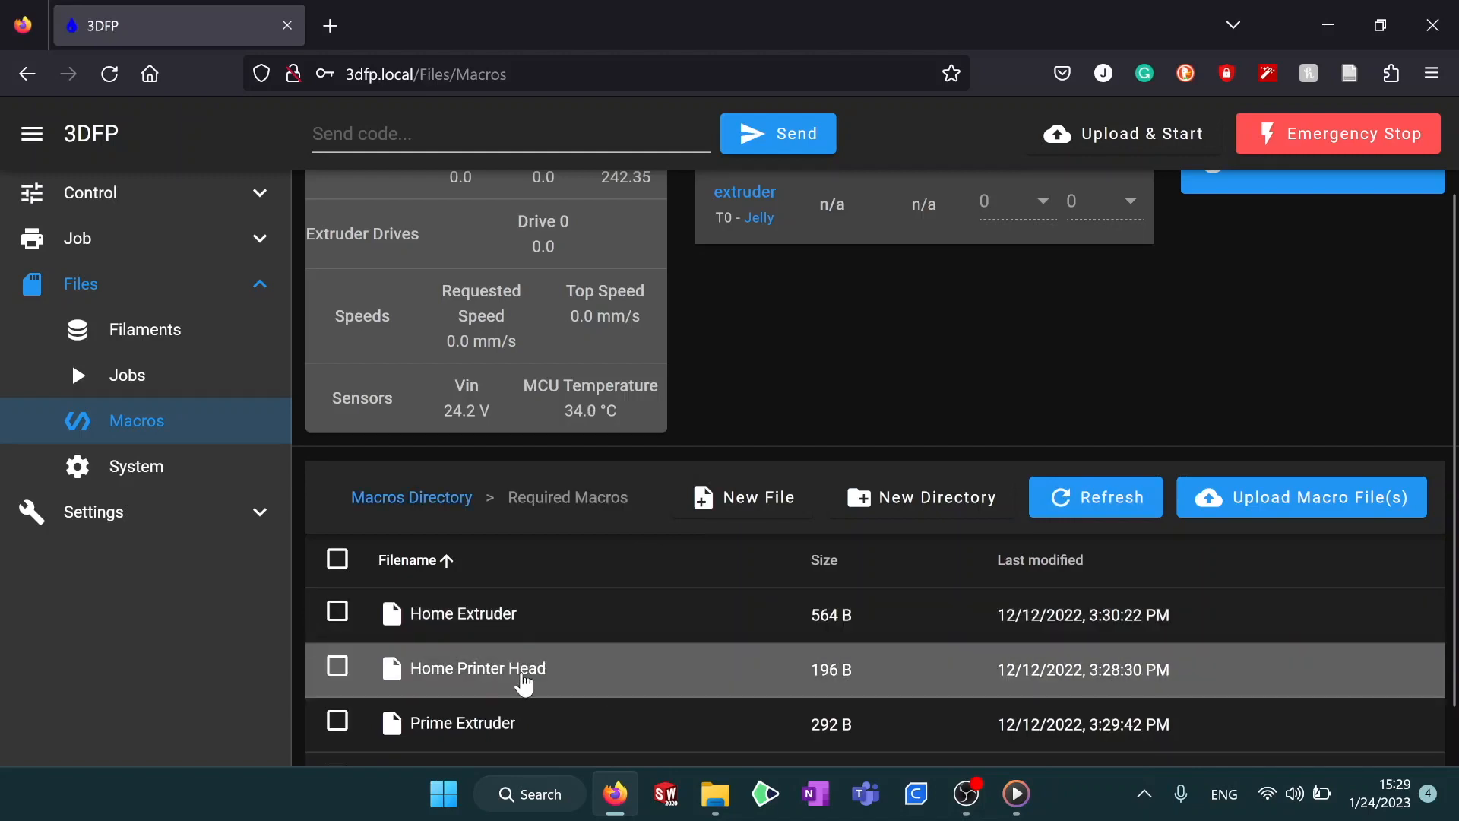
pyautogui.click(523, 673)
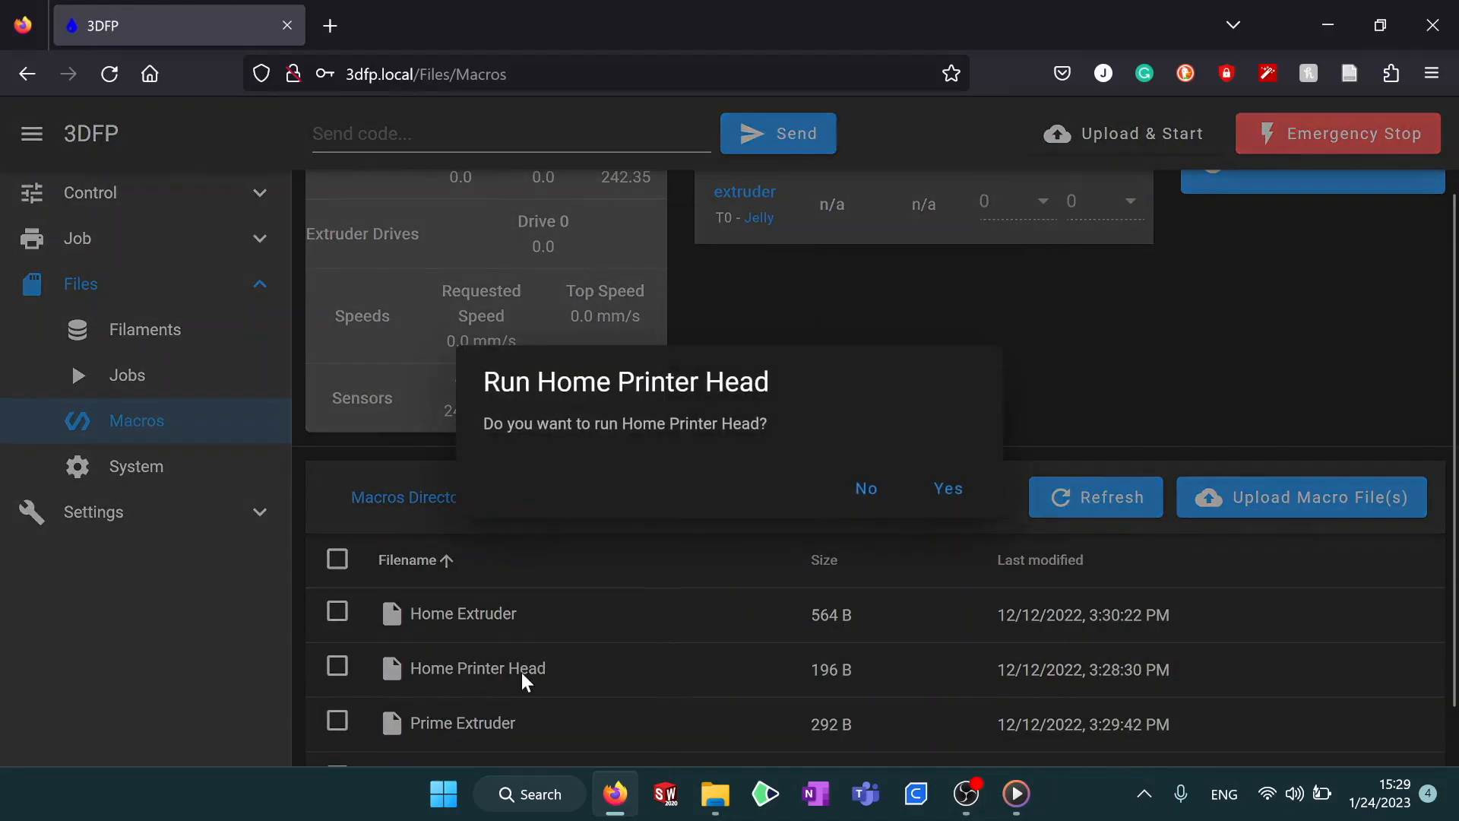
pyautogui.click(866, 488)
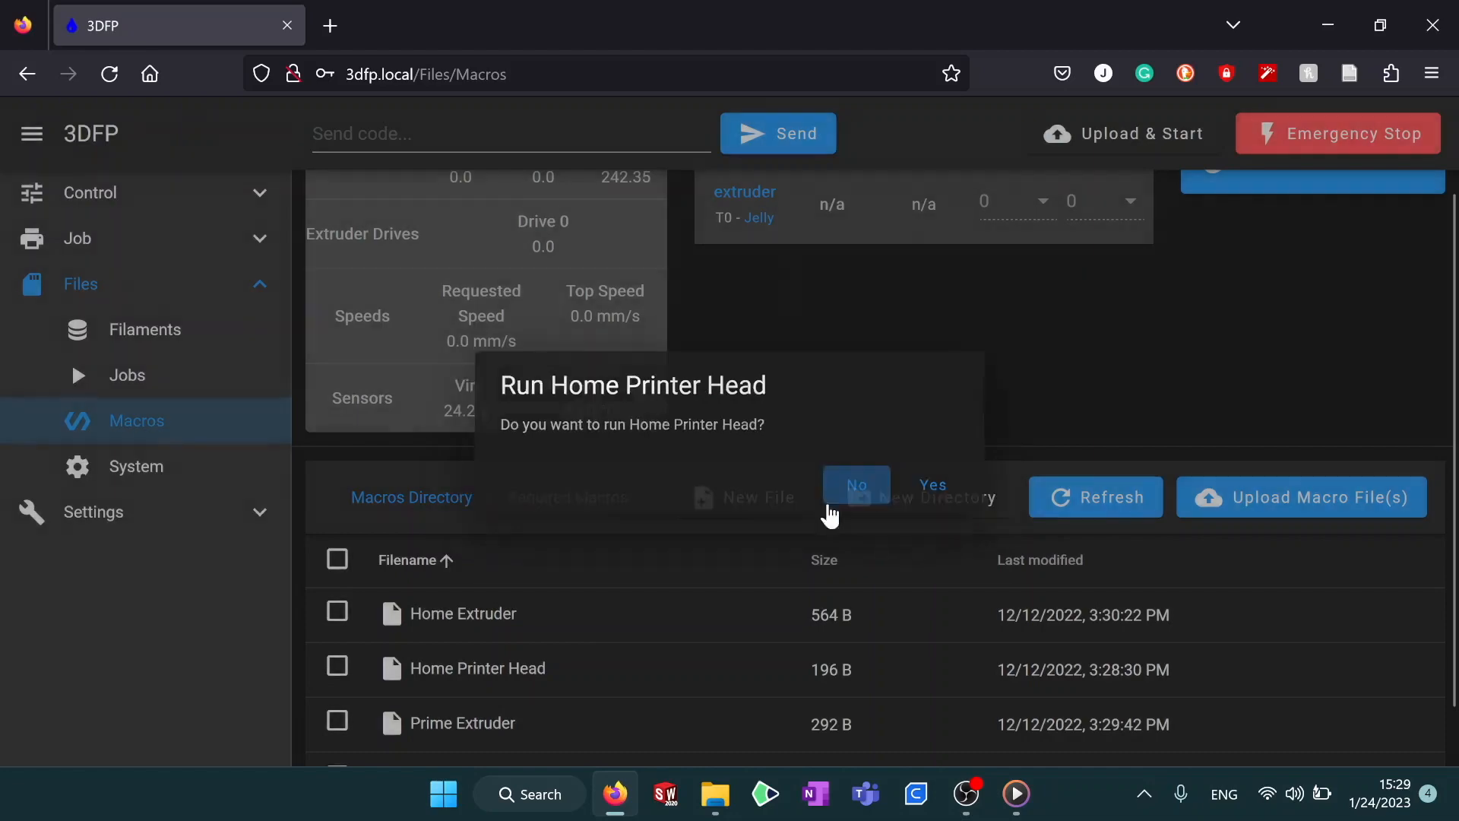
# Open the Home Printer Head macro in the file editor, inspect its G-code lines and close it without editing.
pyautogui.rightClick(547, 669)
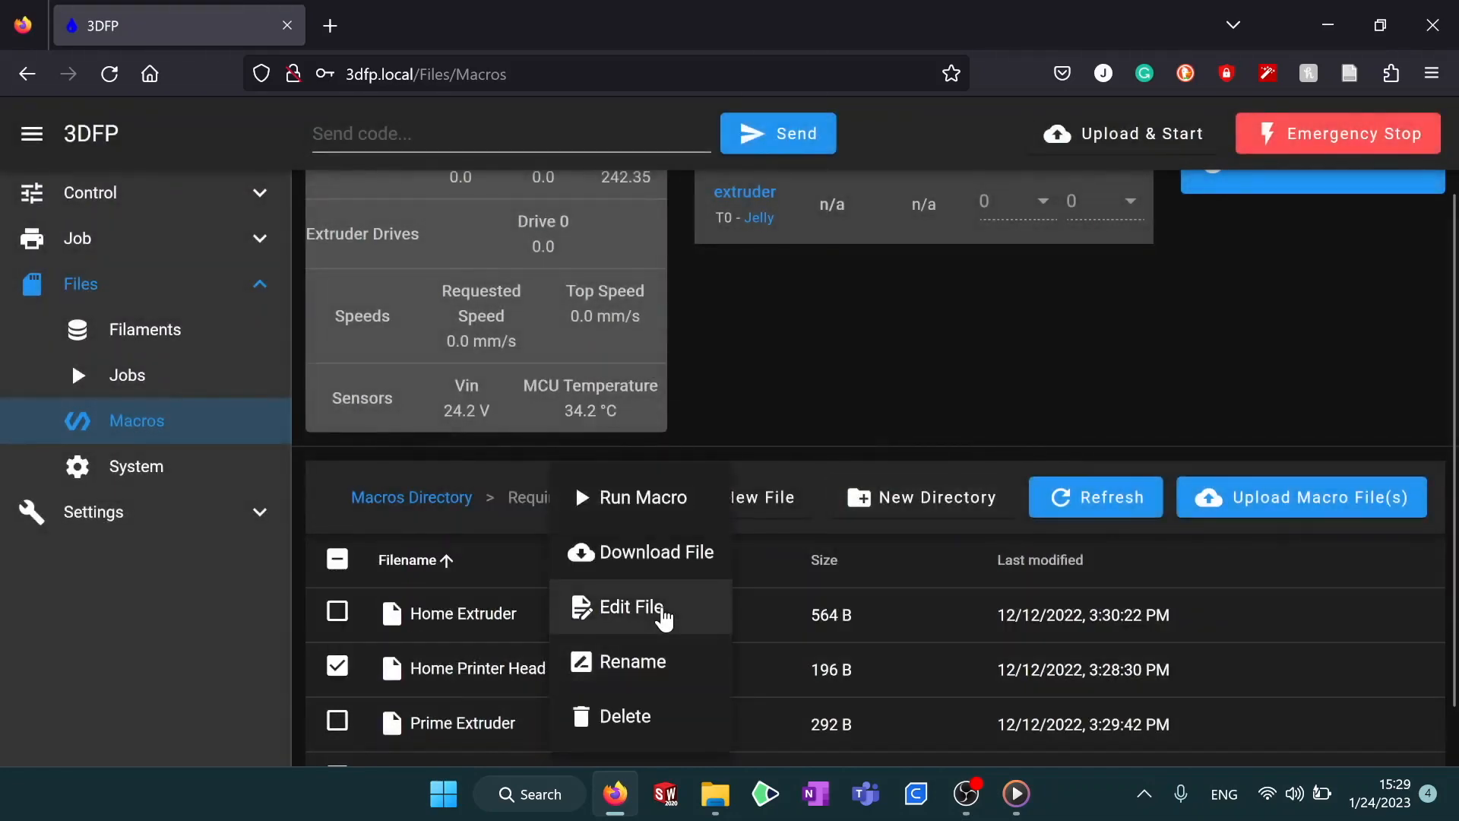
pyautogui.click(664, 612)
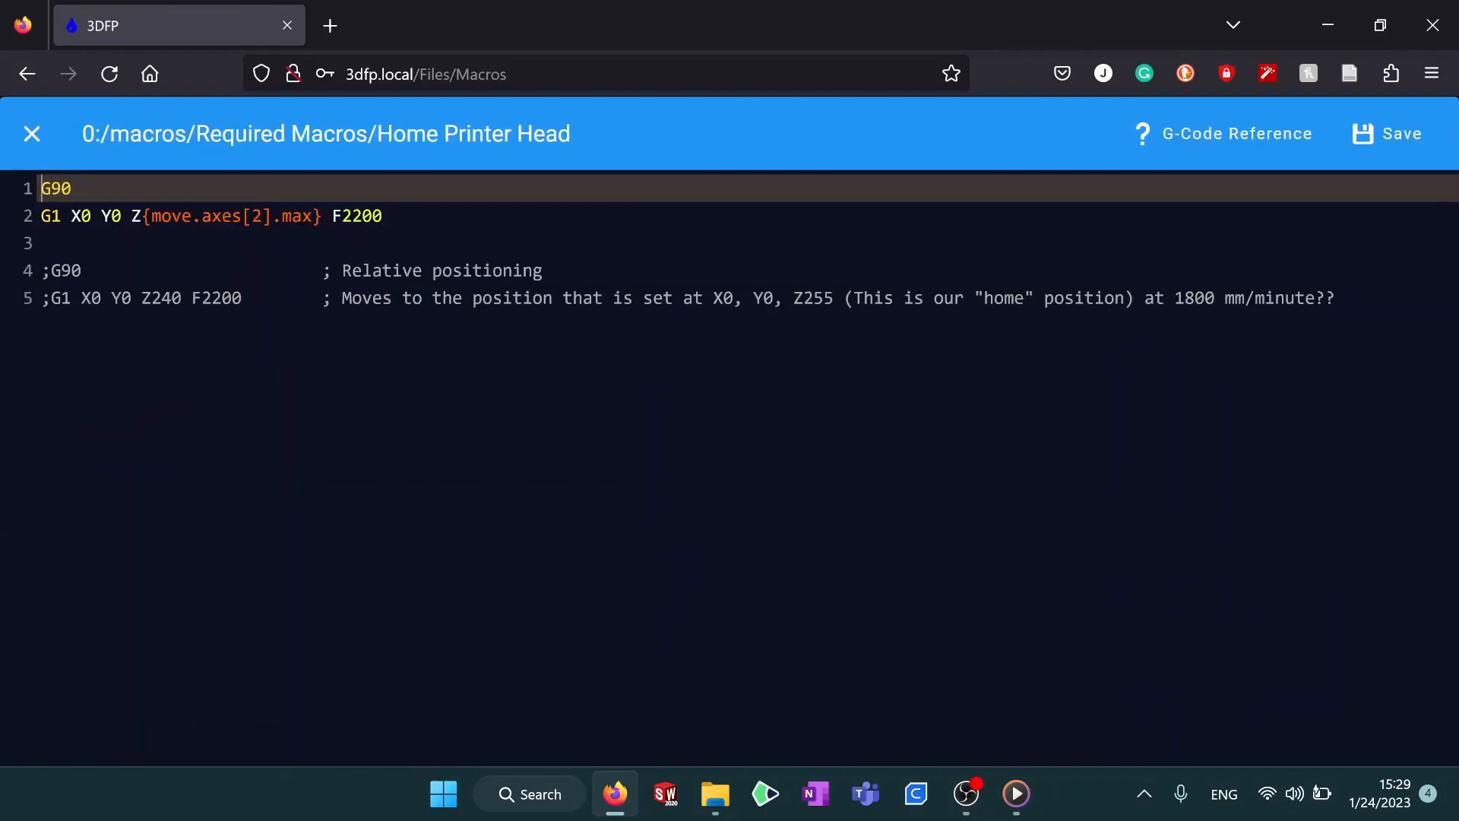
pyautogui.click(41, 216)
pyautogui.click(41, 243)
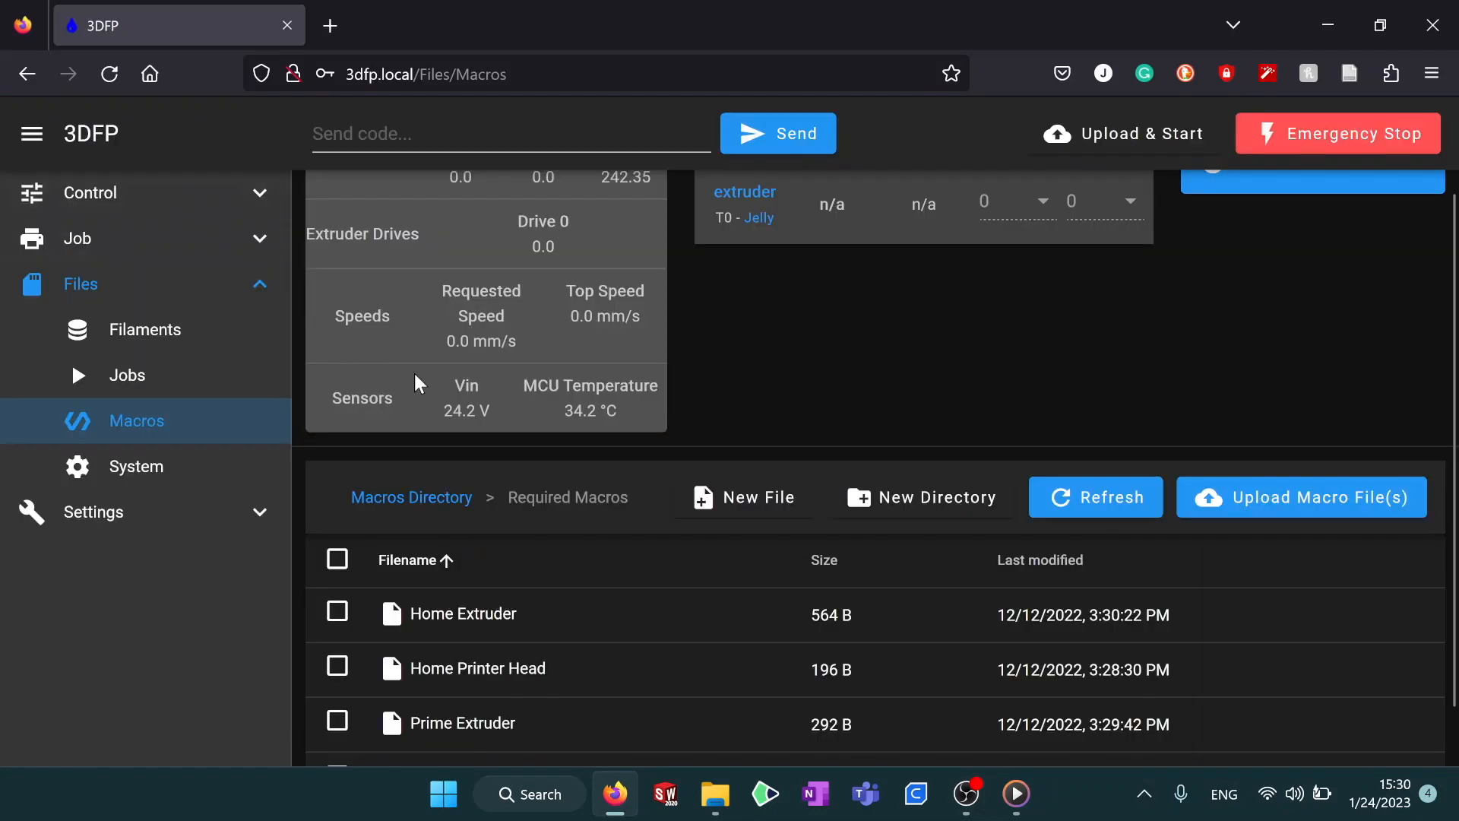
# Open config.g from the System directory in the file editor, read through its configuration lines and close it without editing.
pyautogui.click(214, 469)
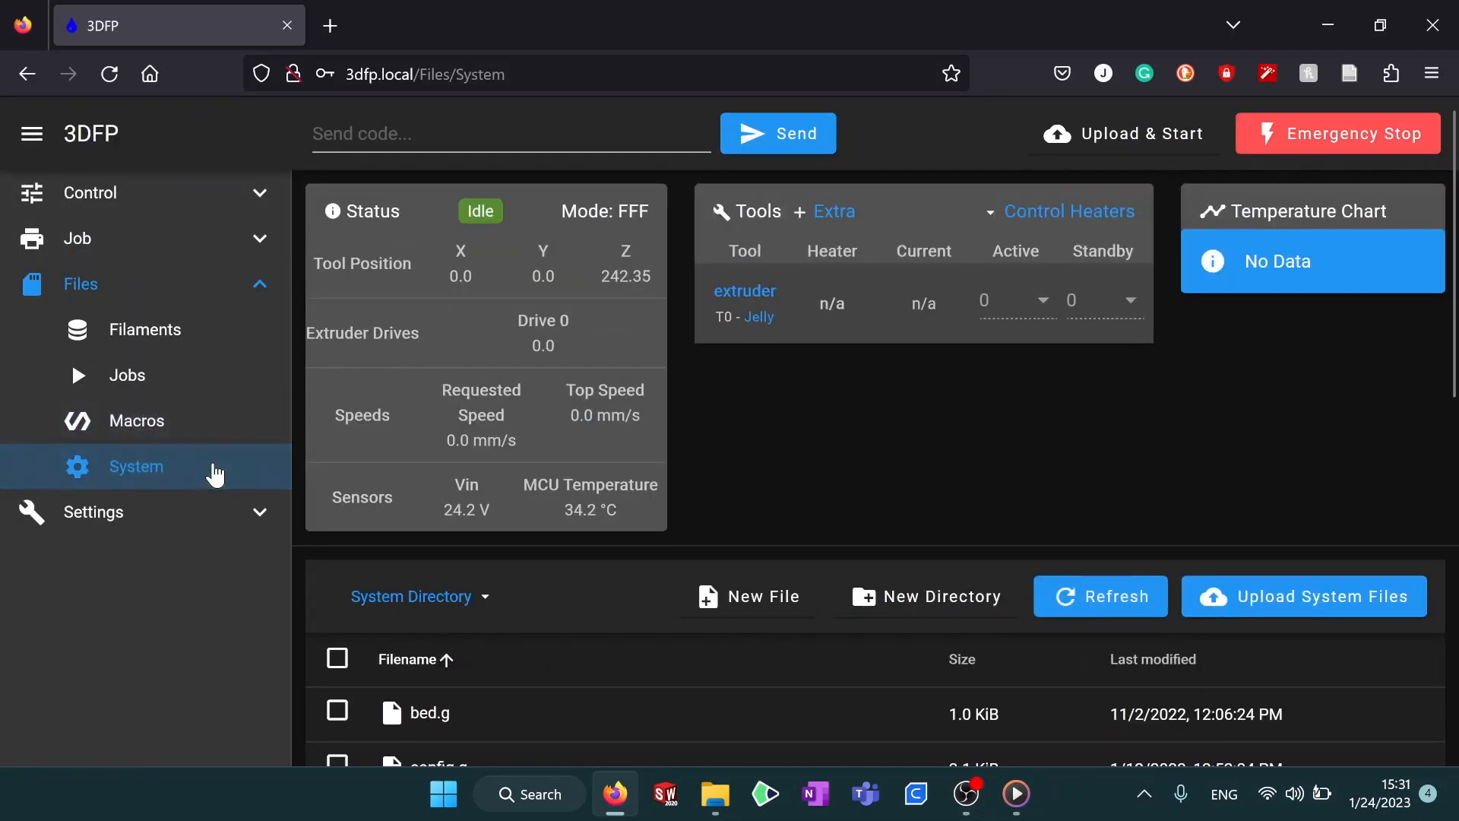
pyautogui.scroll(-2, 879, 586)
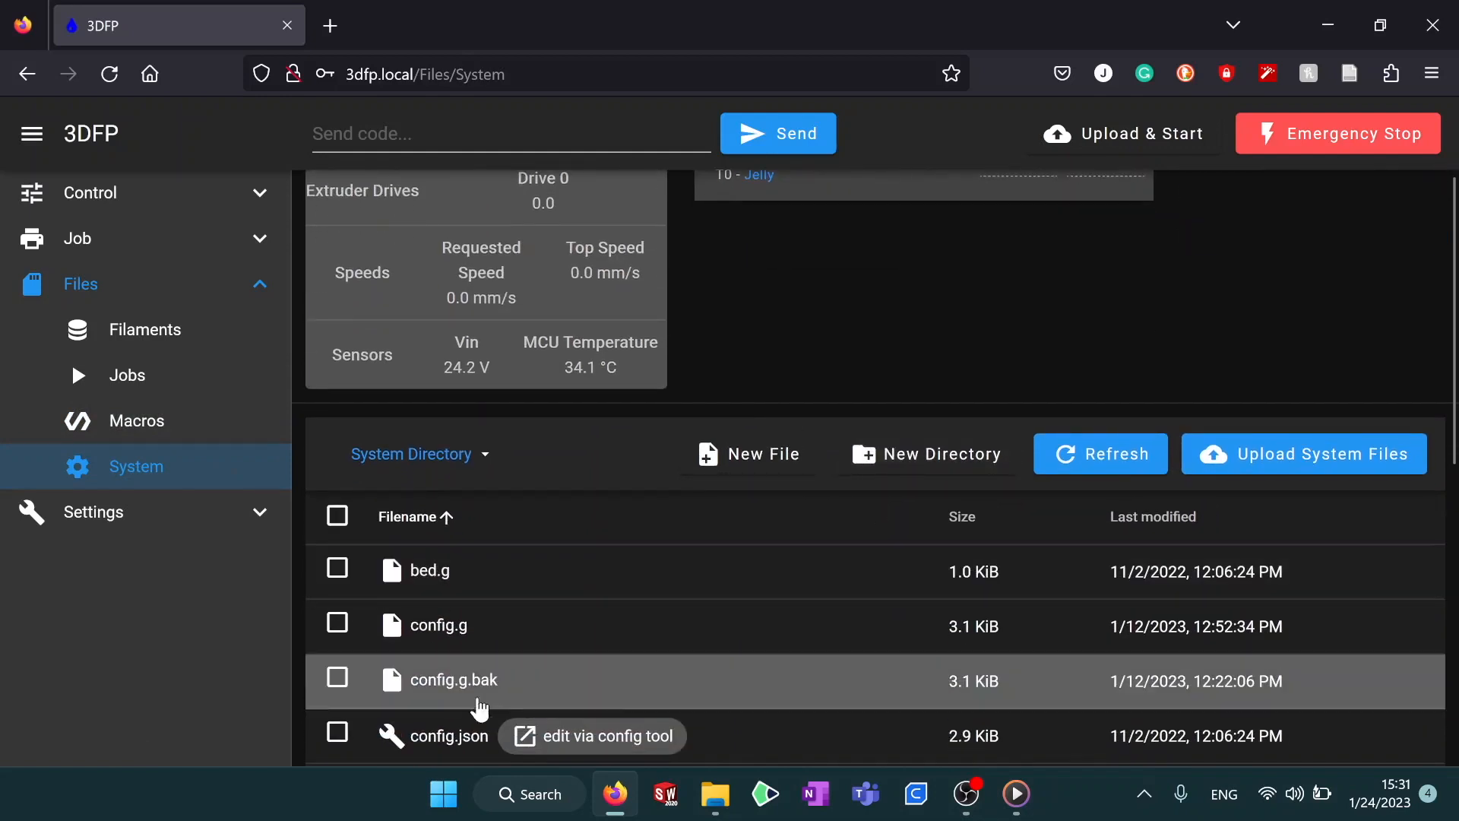
pyautogui.rightClick(544, 633)
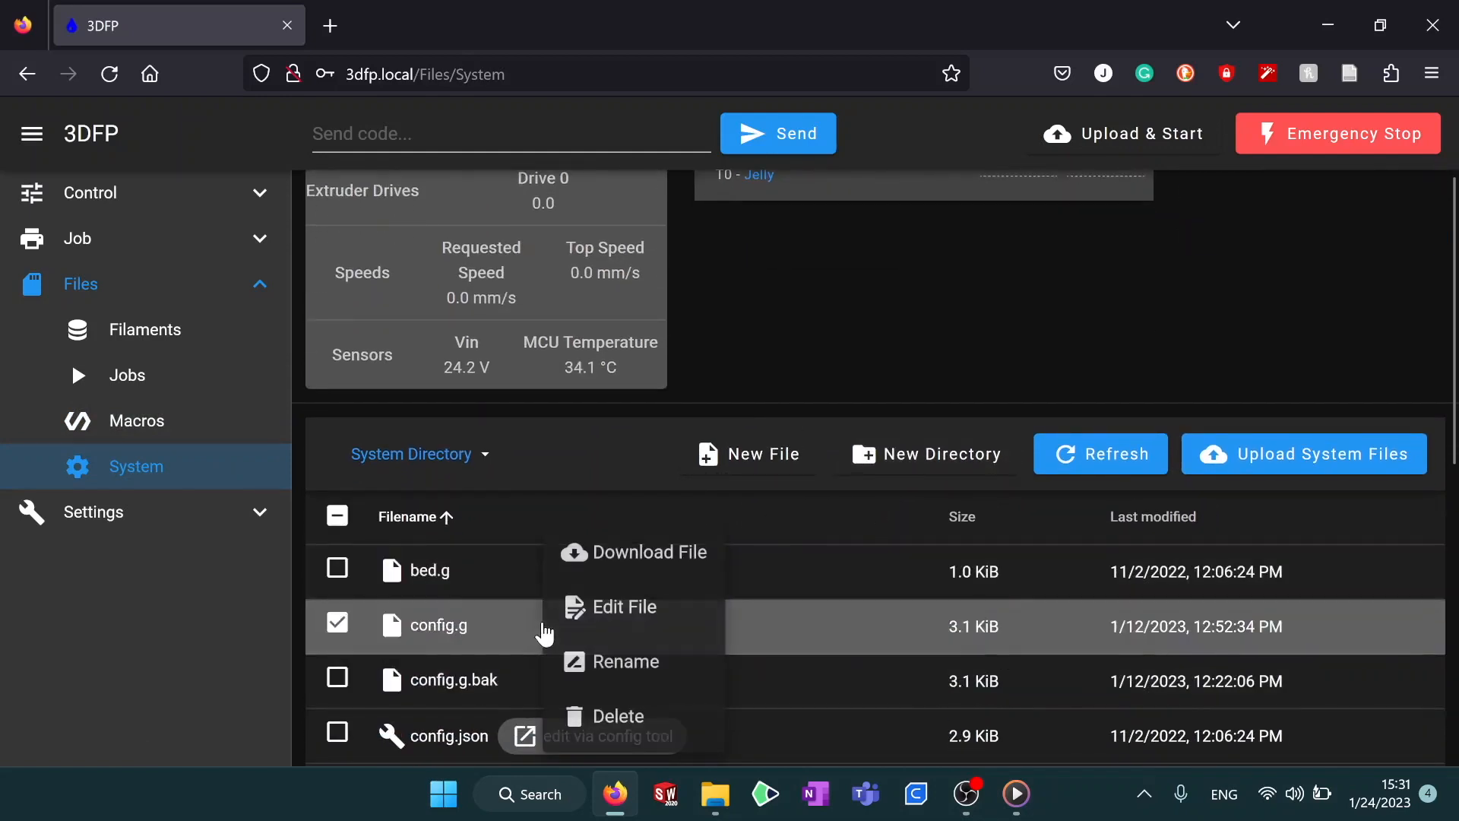
pyautogui.click(626, 611)
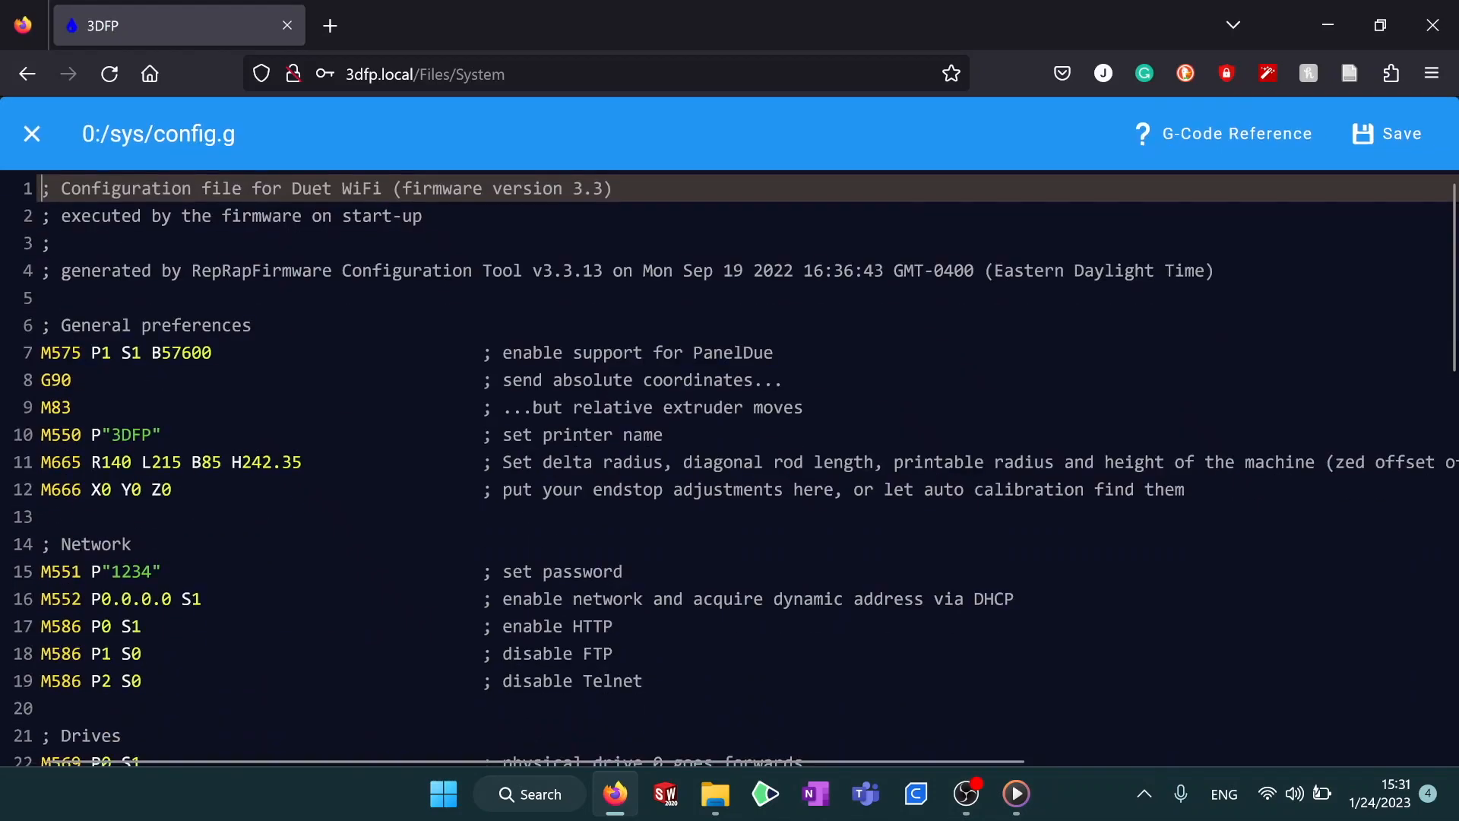
pyautogui.scroll(-2, 729, 467)
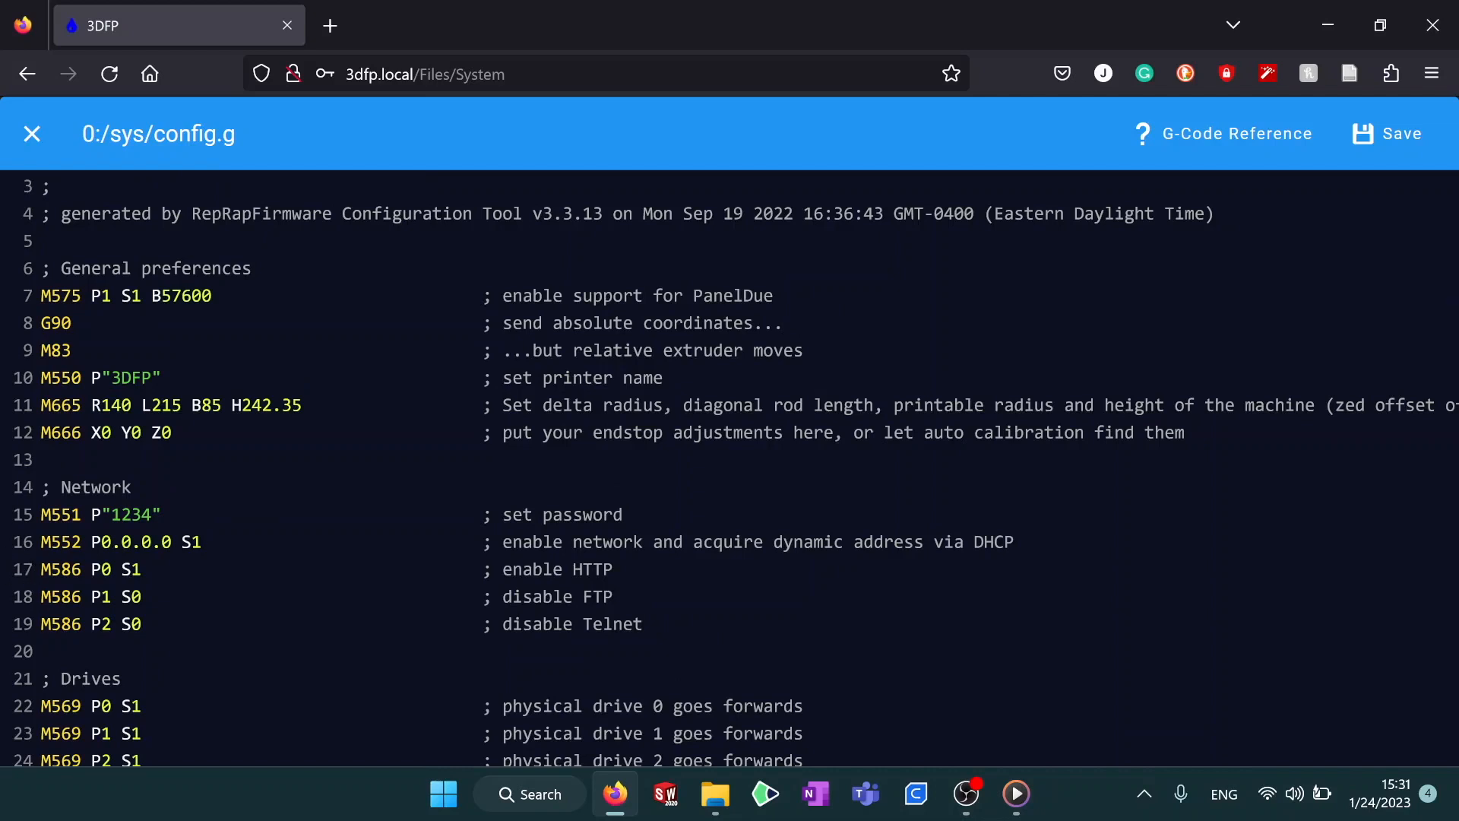
pyautogui.scroll(-6, 729, 468)
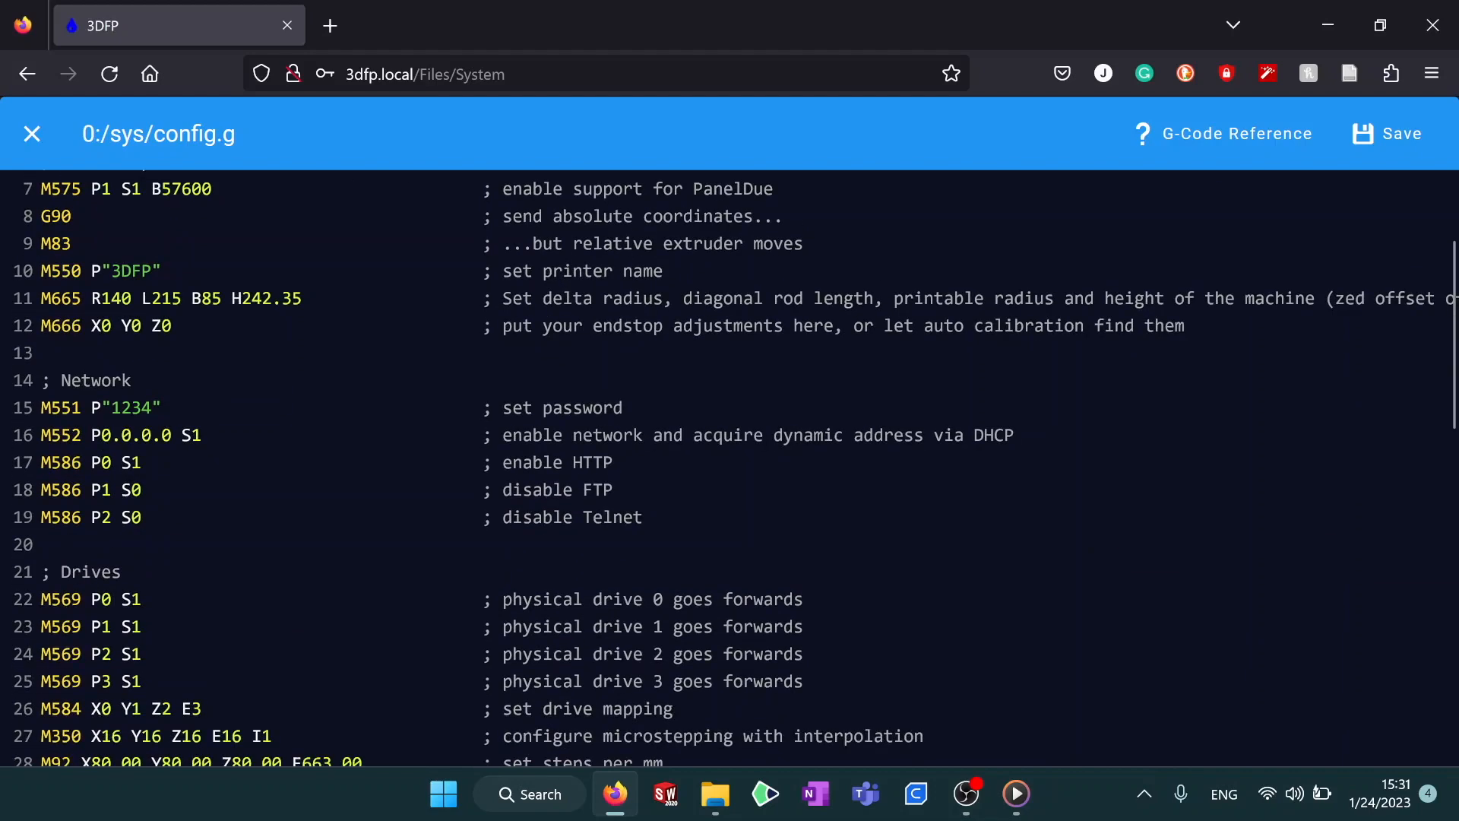
pyautogui.scroll(-2, 729, 468)
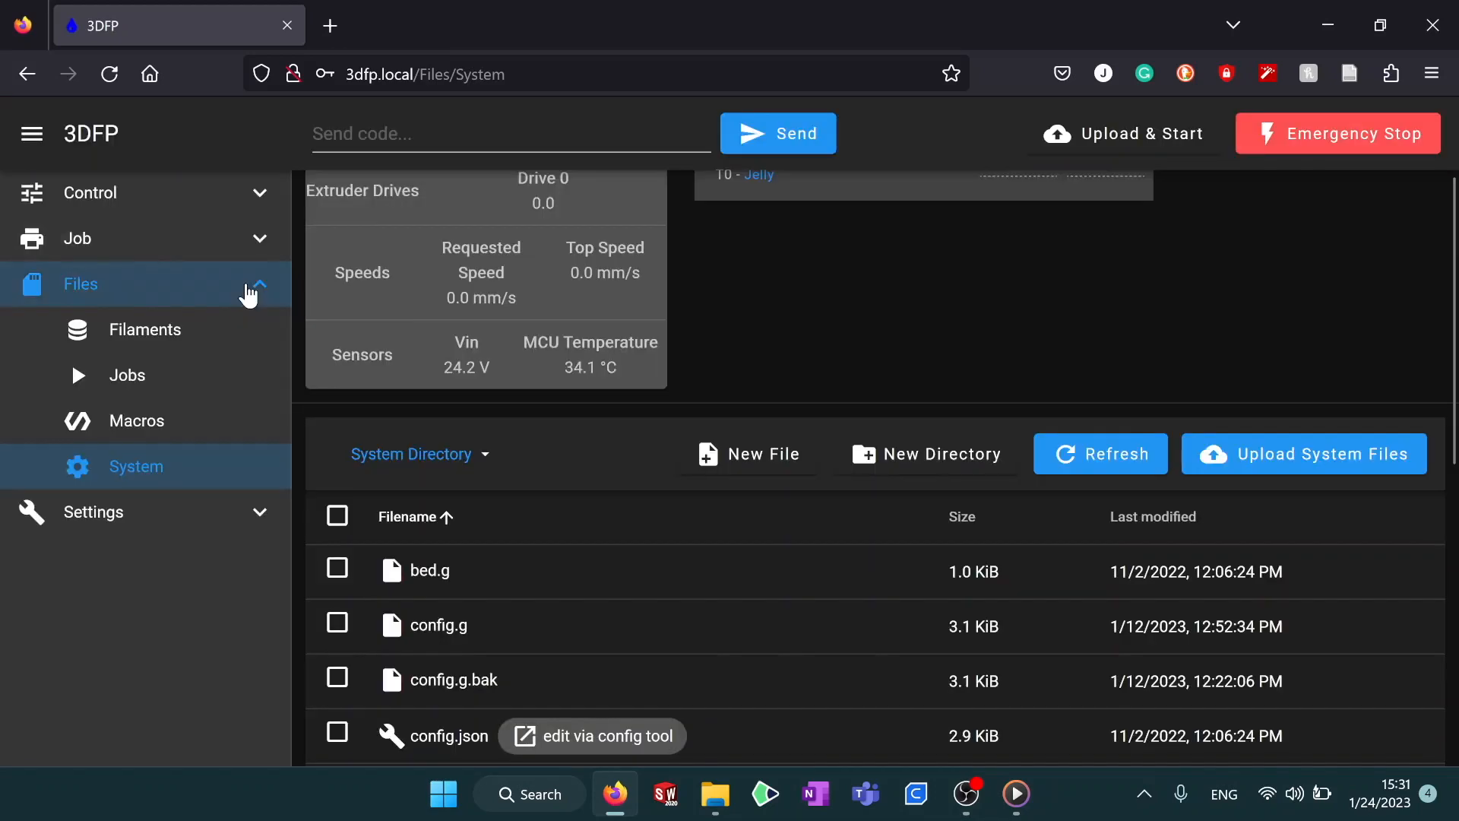
# Collapse the Files section, open the General settings and look through the Appearance, Notifications and Webcam options.
pyautogui.click(245, 286)
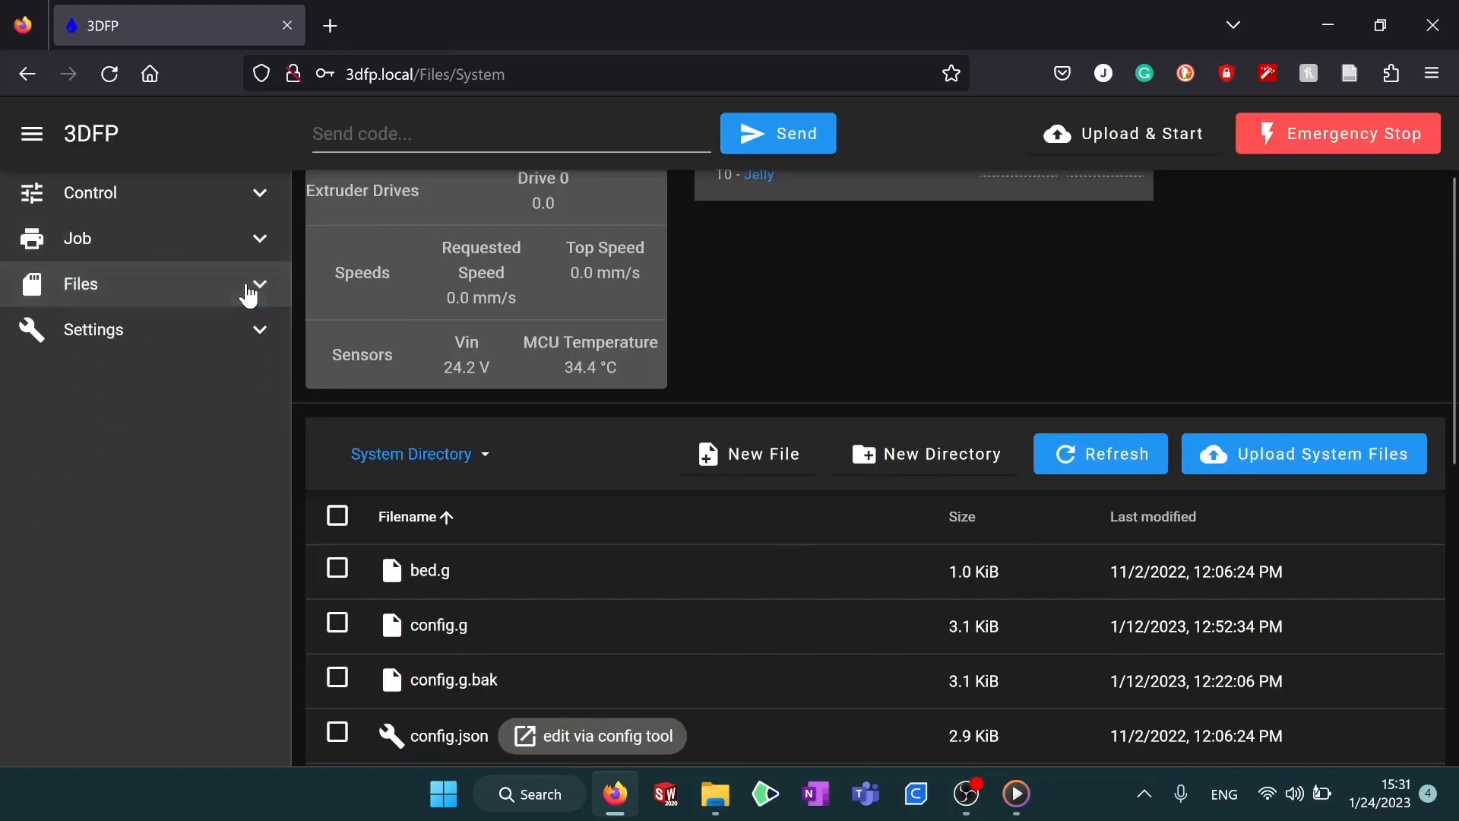
pyautogui.click(238, 349)
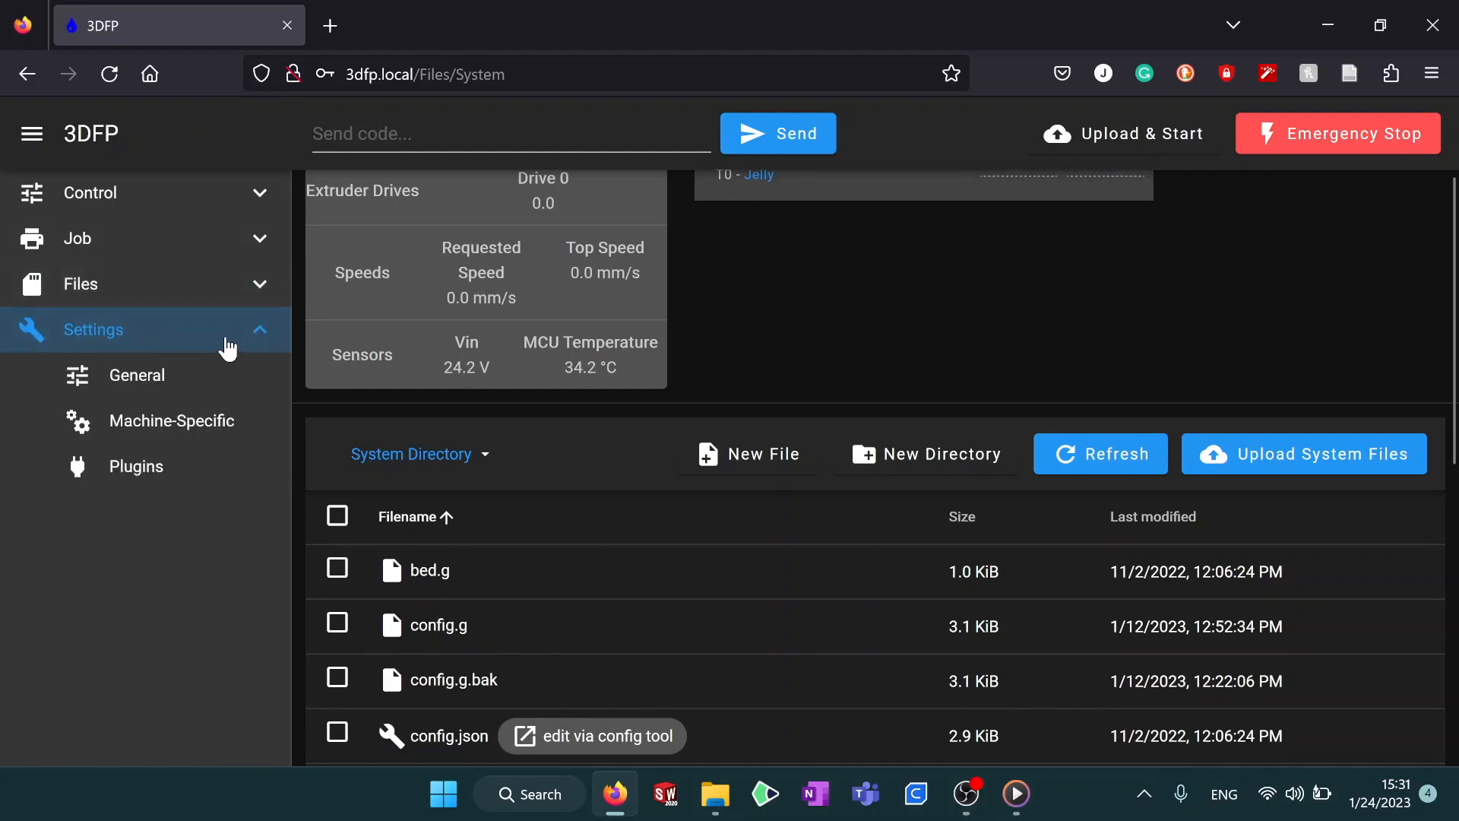
pyautogui.click(196, 380)
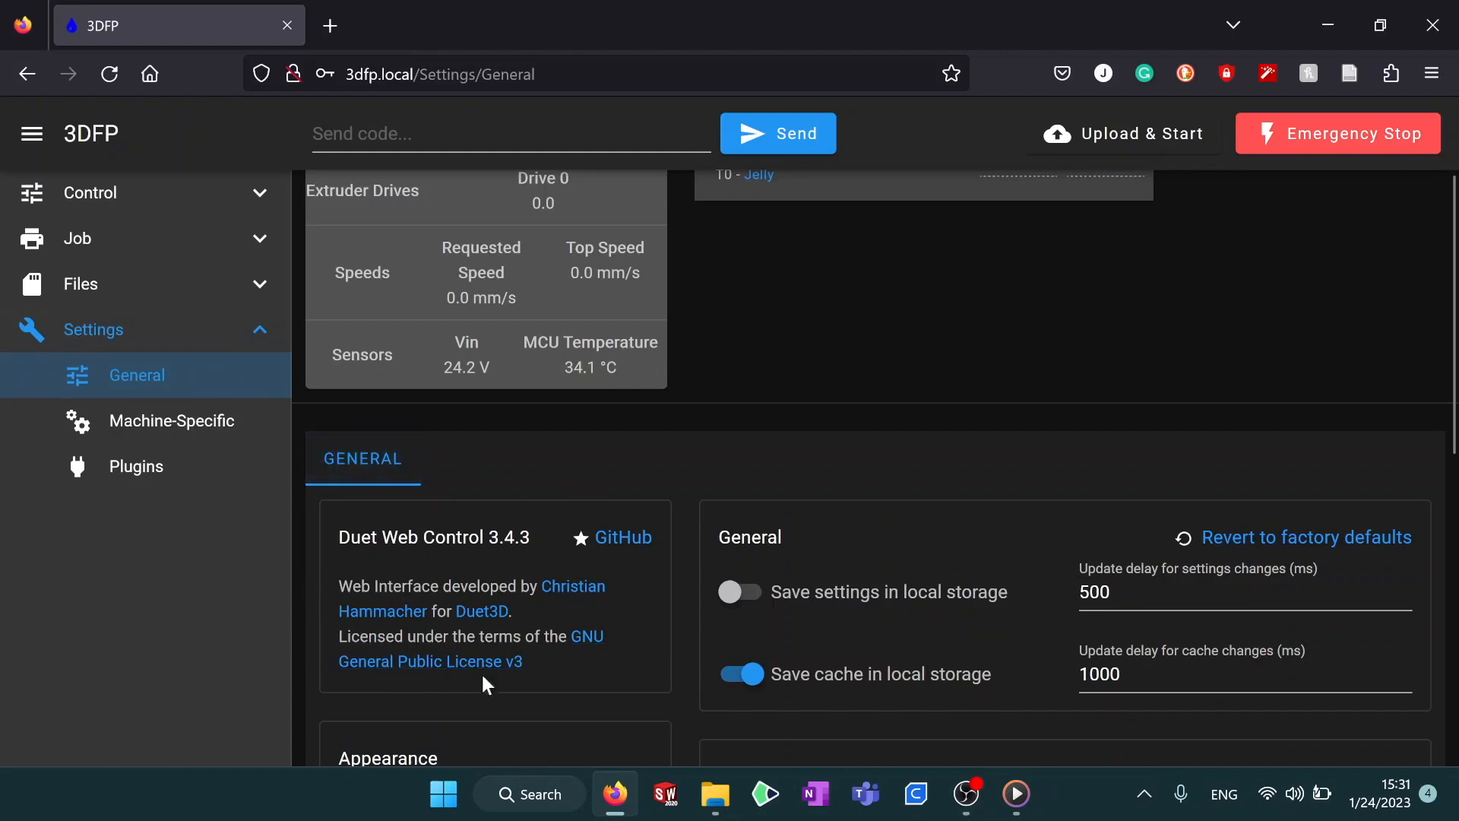
pyautogui.scroll(-2, 494, 682)
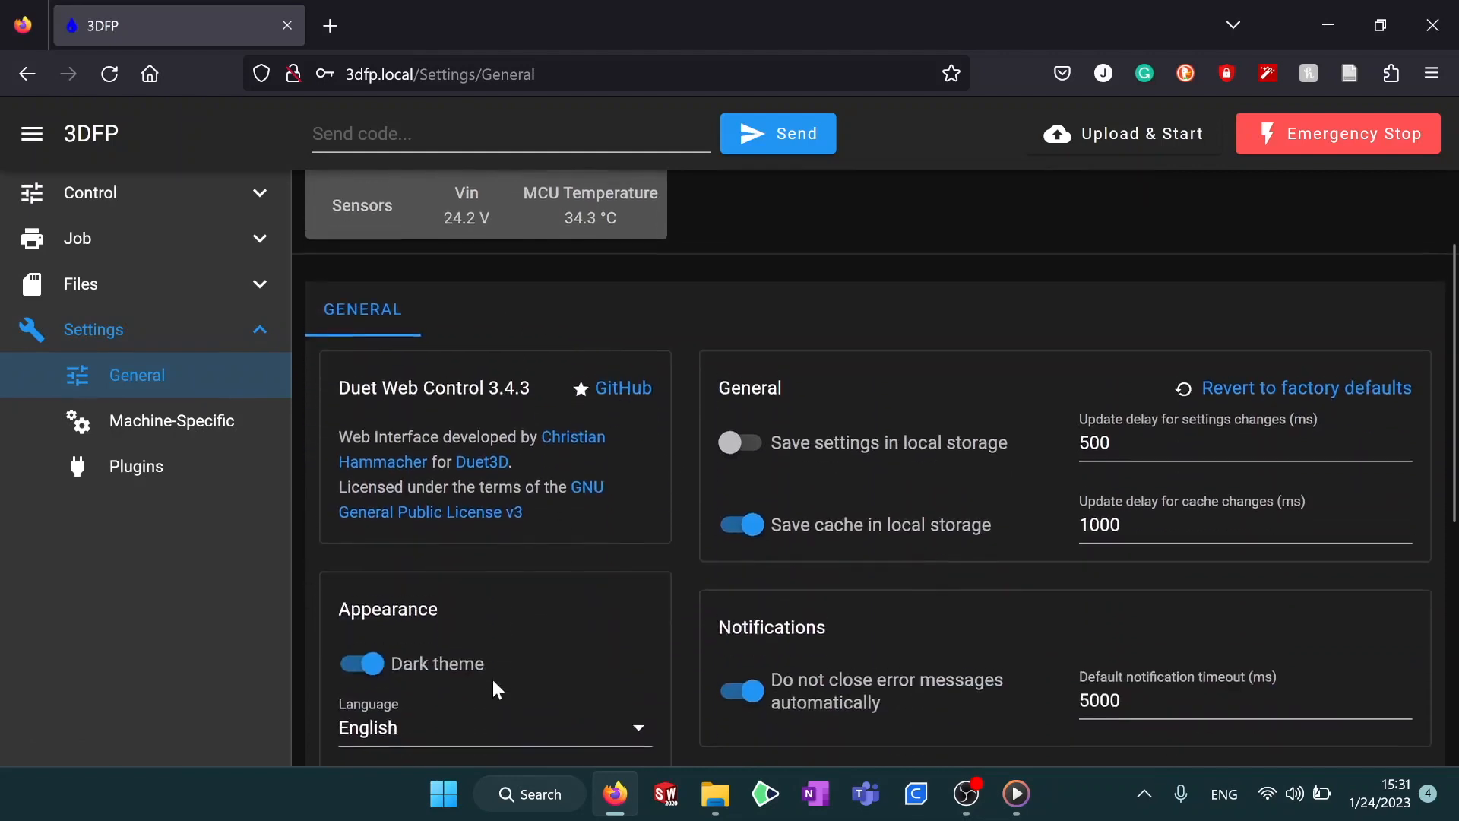
pyautogui.scroll(-4, 494, 688)
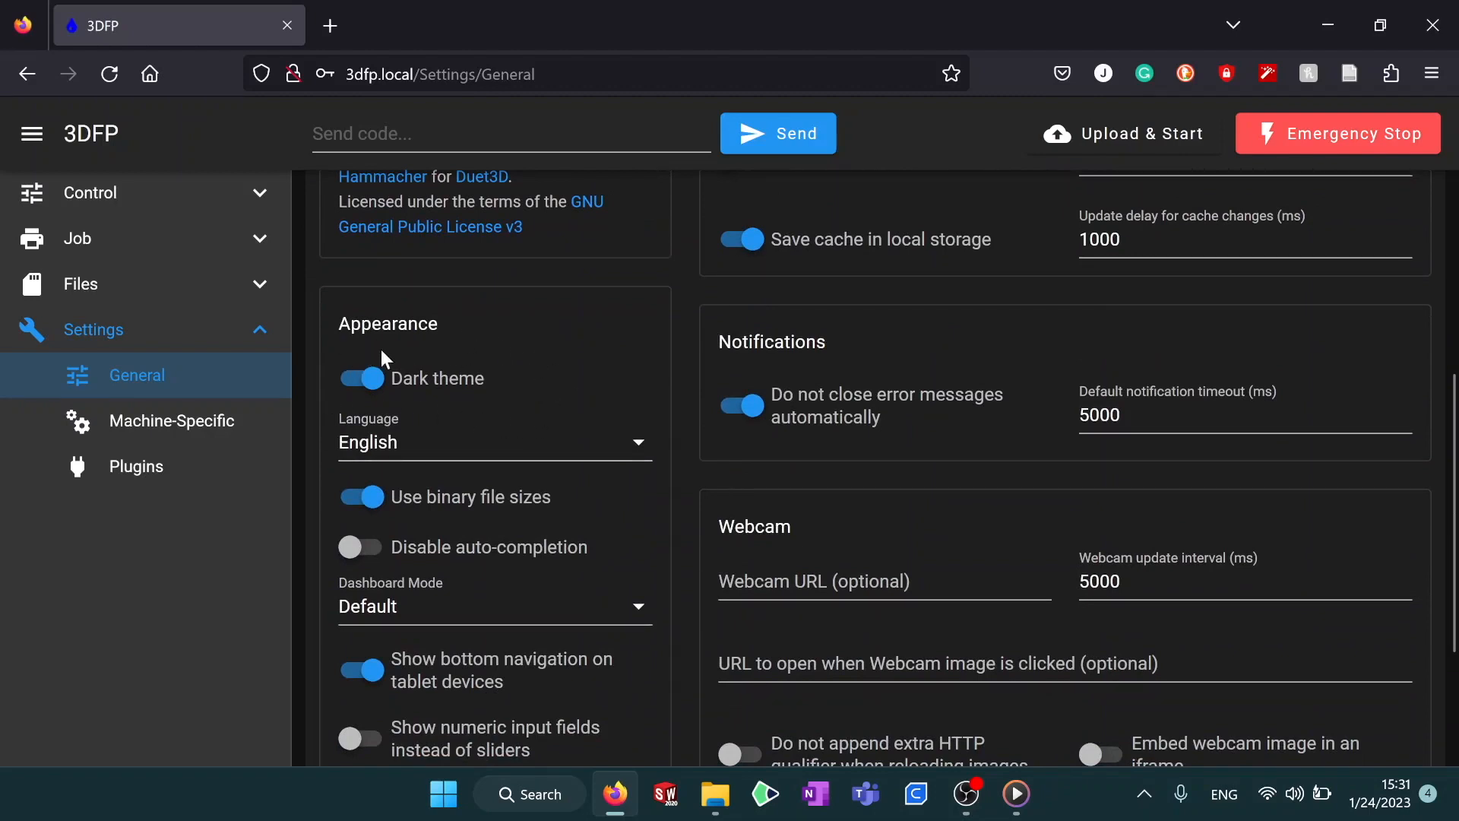
pyautogui.scroll(-3, 313, 375)
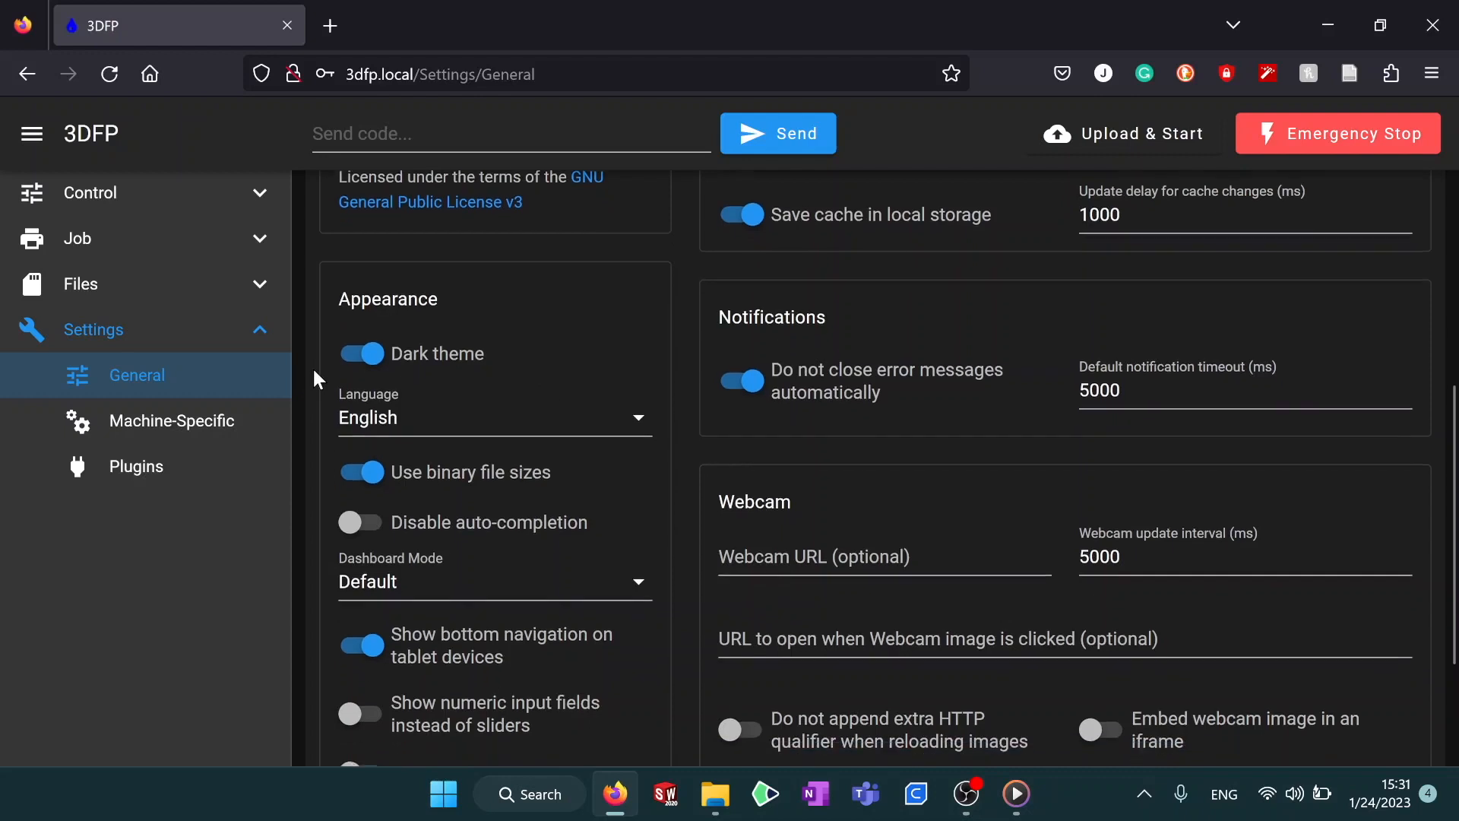
pyautogui.scroll(-2, 314, 374)
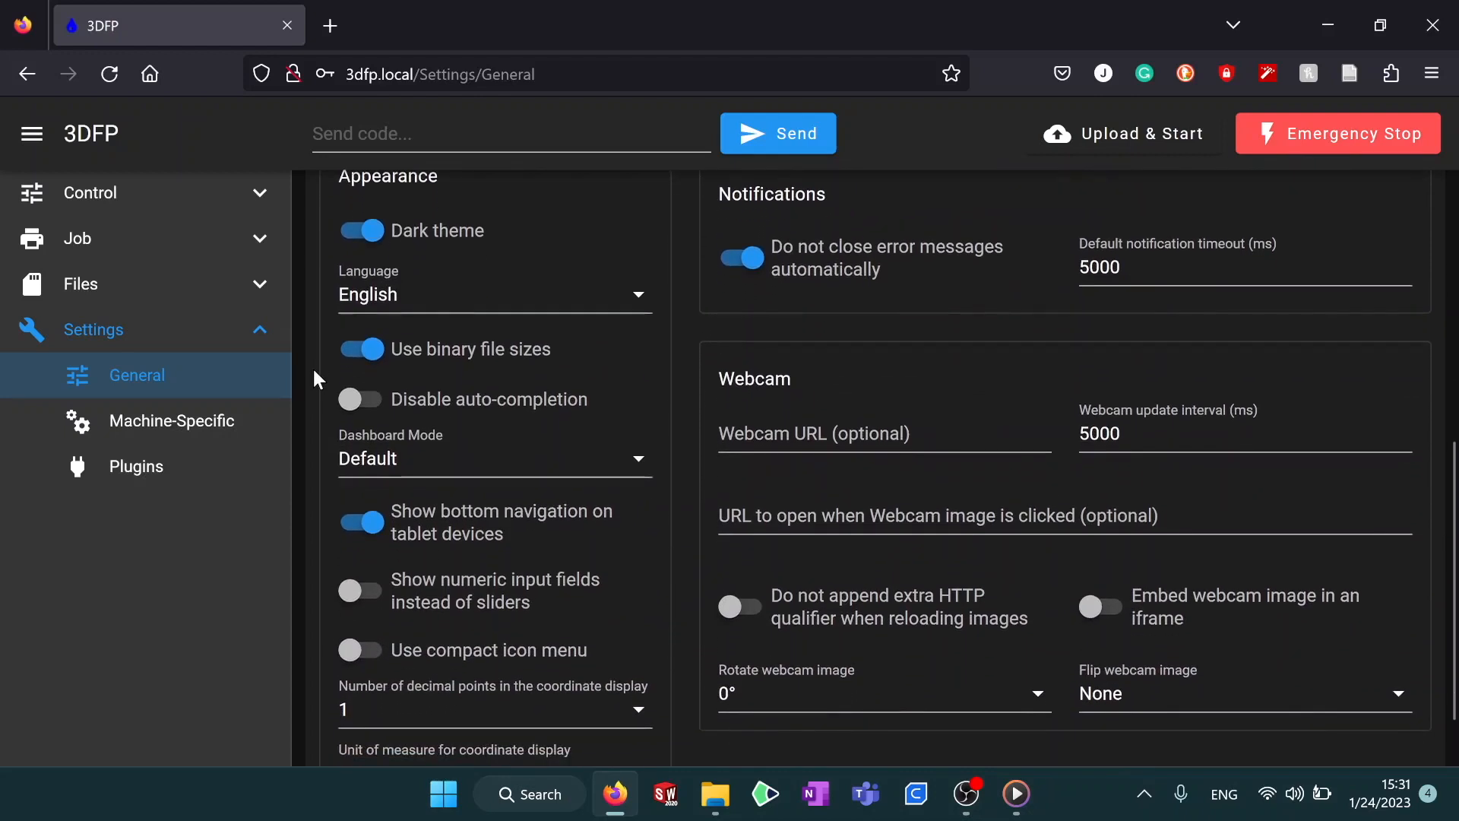
pyautogui.scroll(5, 314, 375)
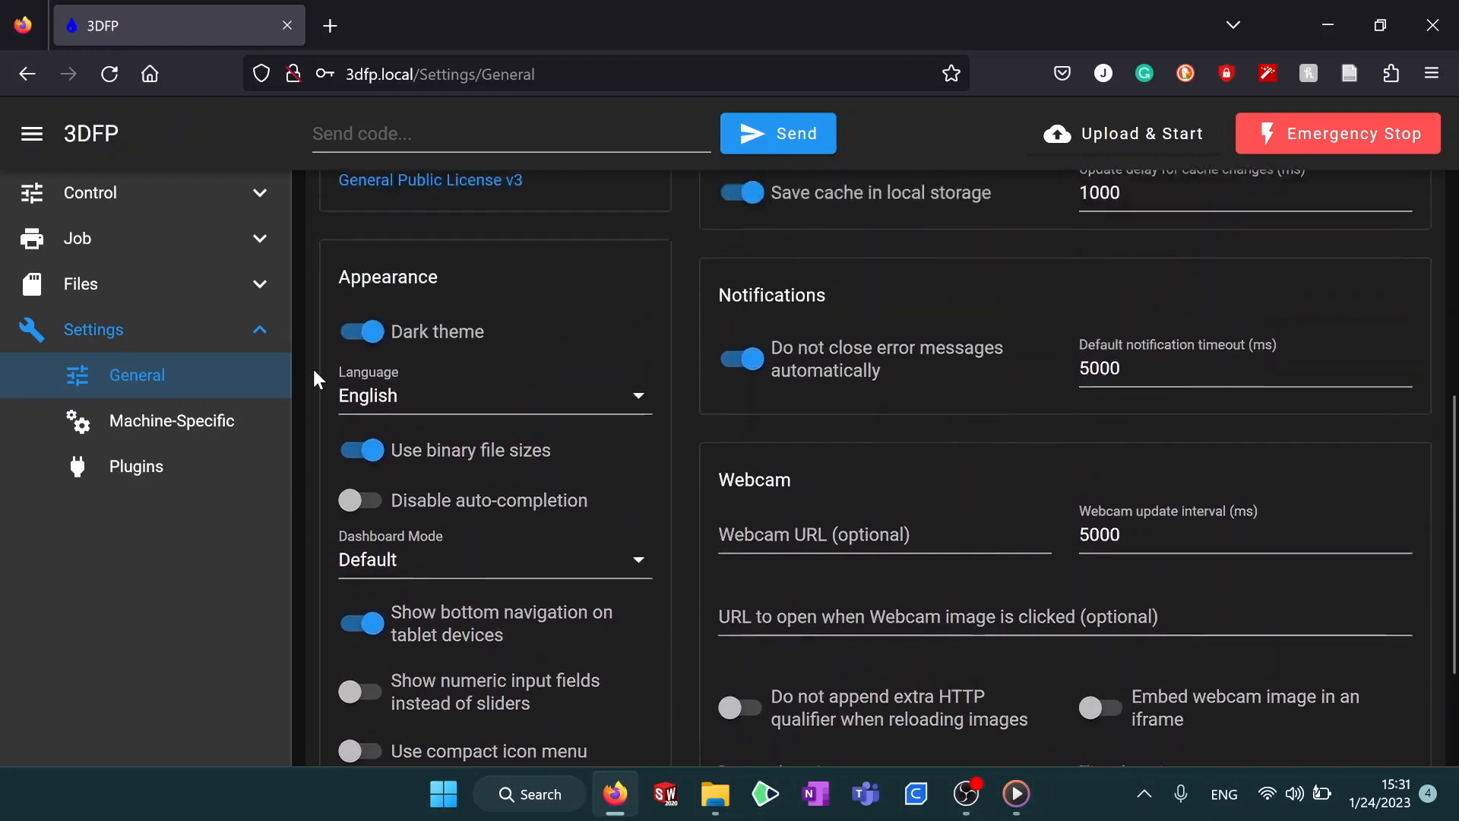
# Open the Machine-Specific settings and review the tool and bed temperature presets, tool change macros and communication options.
pyautogui.click(211, 422)
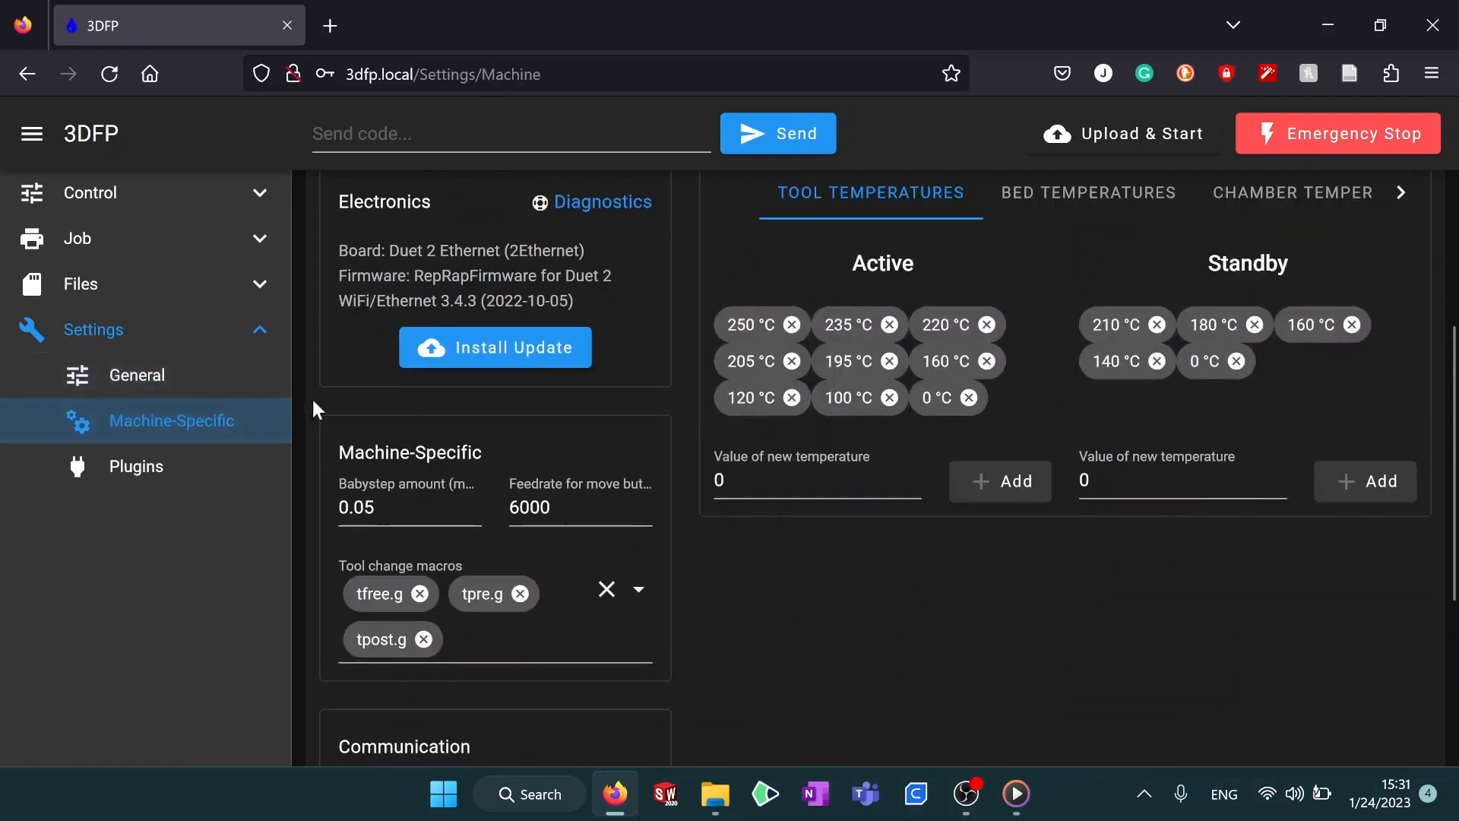
pyautogui.scroll(1, 385, 401)
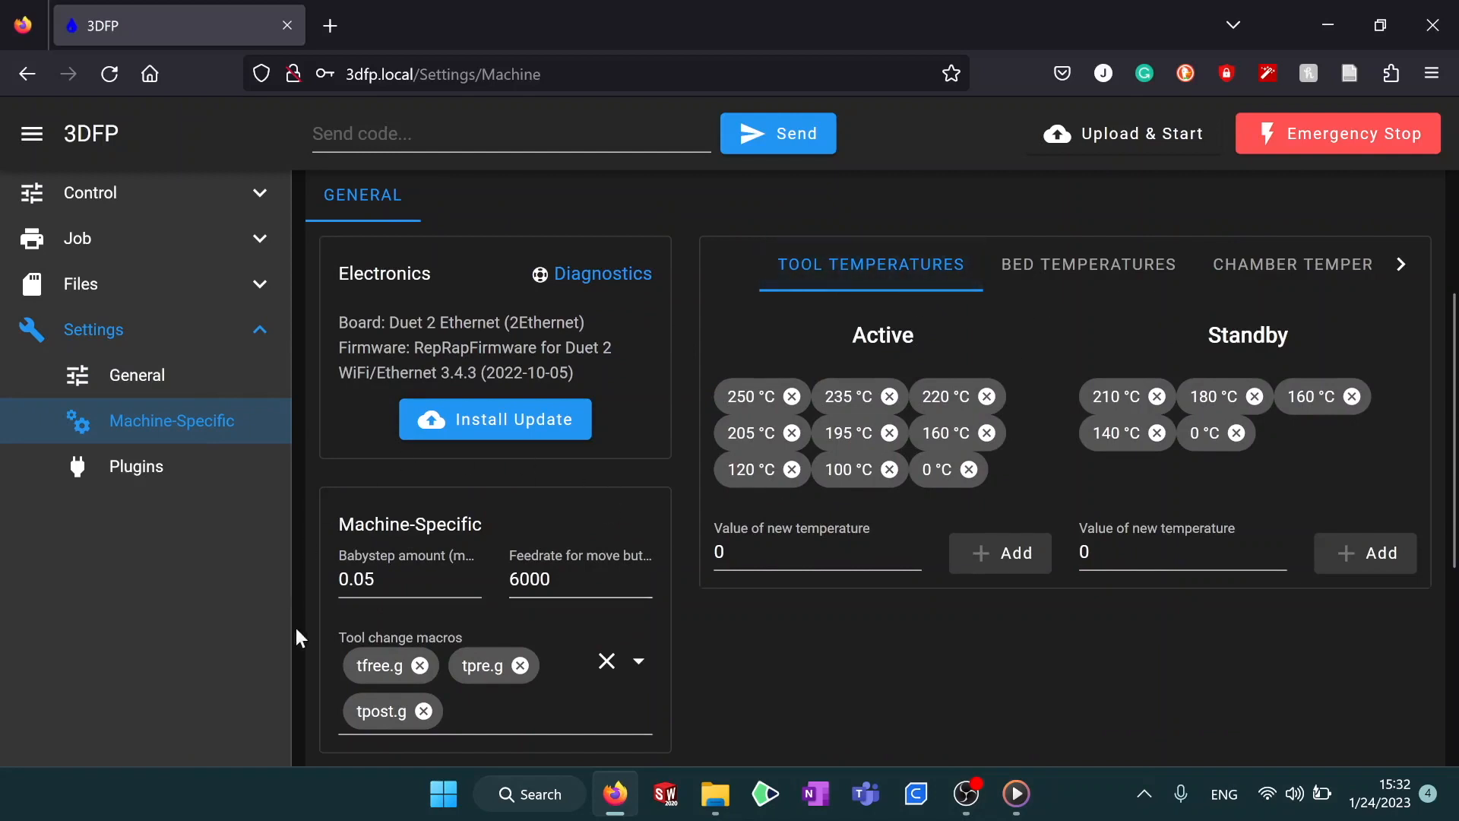
pyautogui.click(1085, 279)
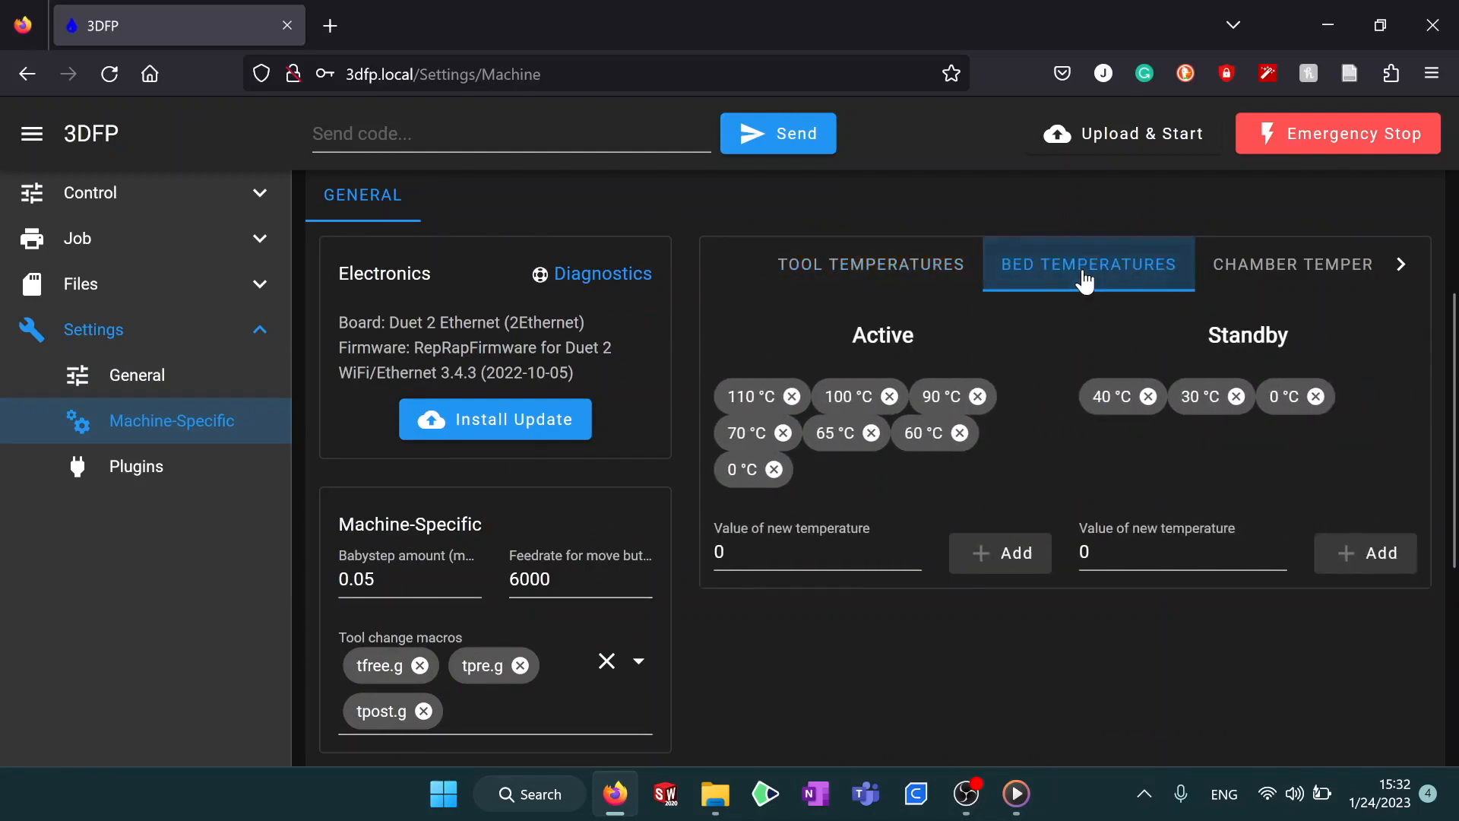
pyautogui.click(903, 280)
pyautogui.scroll(-2, 892, 596)
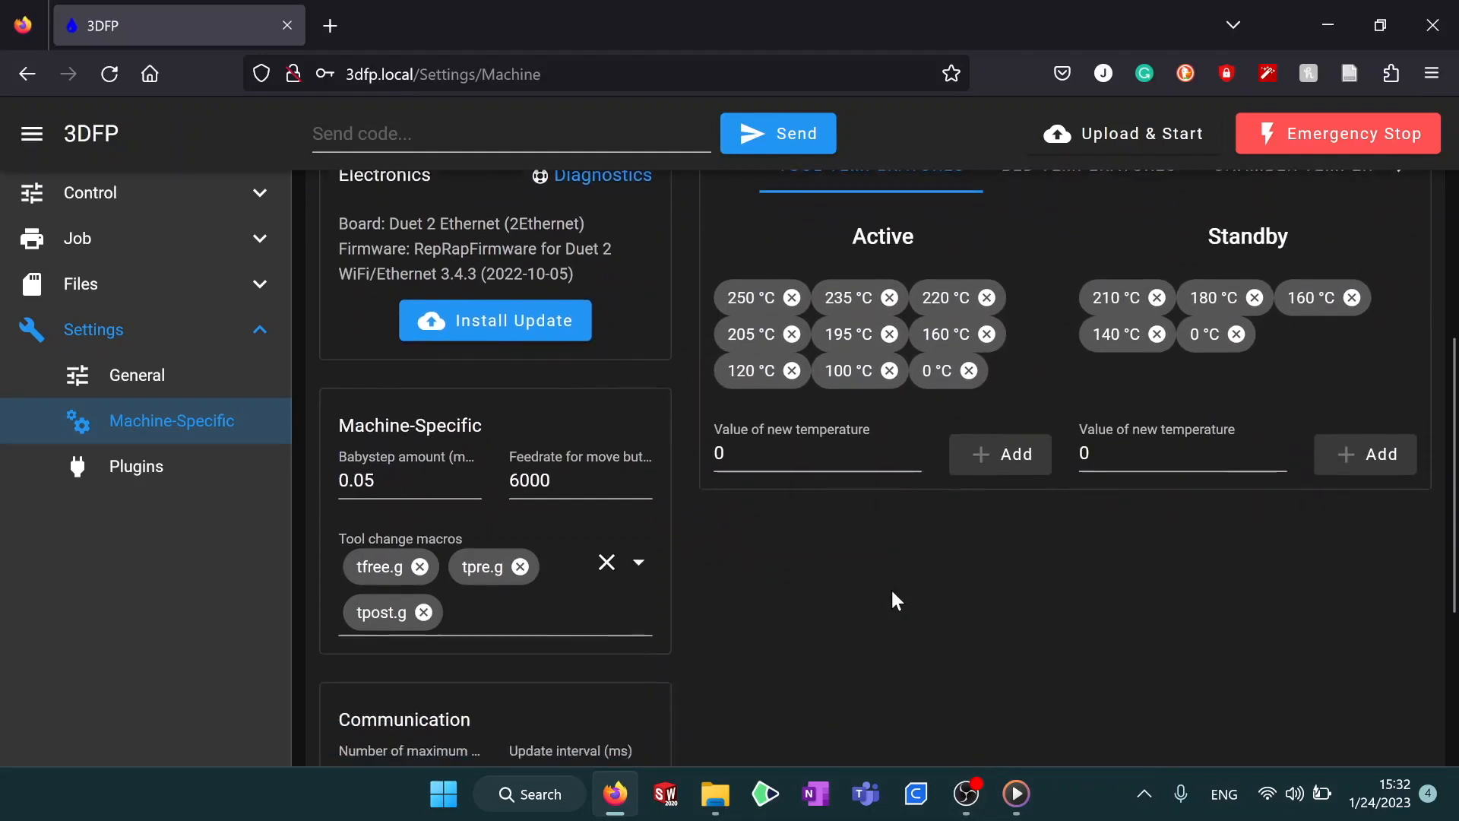
pyautogui.scroll(-3, 892, 592)
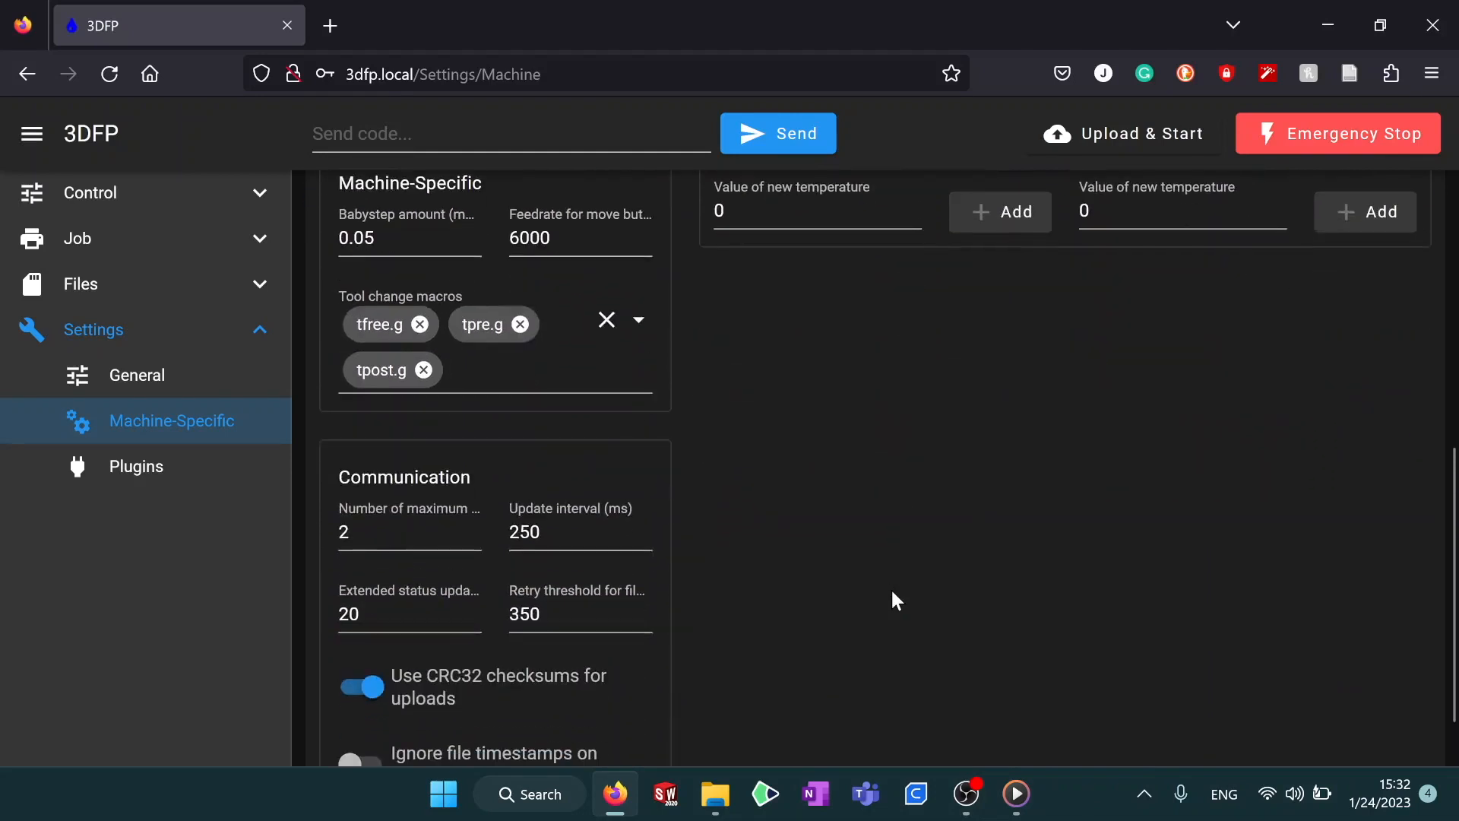
pyautogui.scroll(-1, 893, 600)
pyautogui.scroll(5, 862, 372)
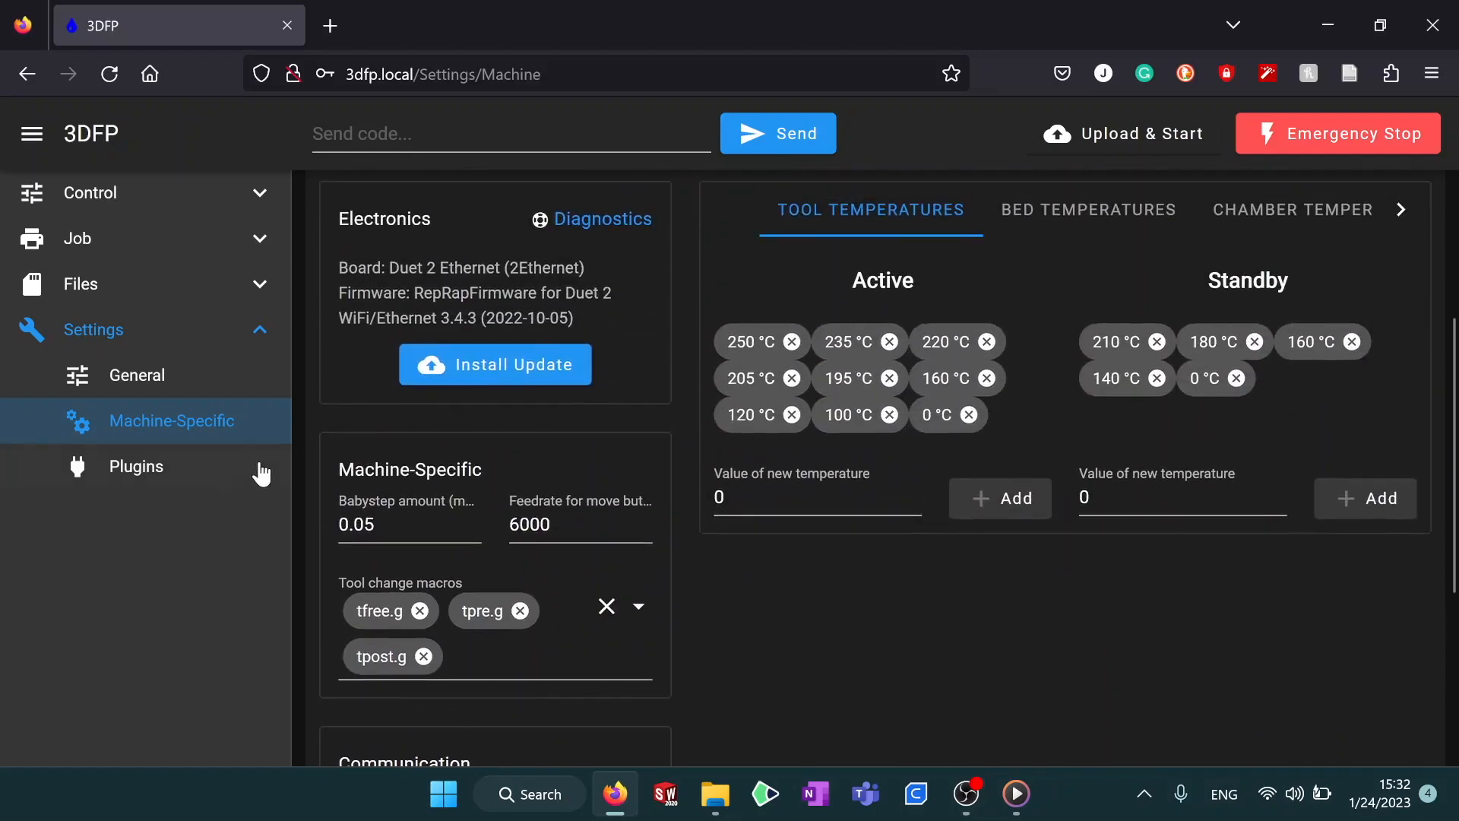
# Open the Plugins page, view the integrated plugins and switch to the external plugins.
pyautogui.click(237, 490)
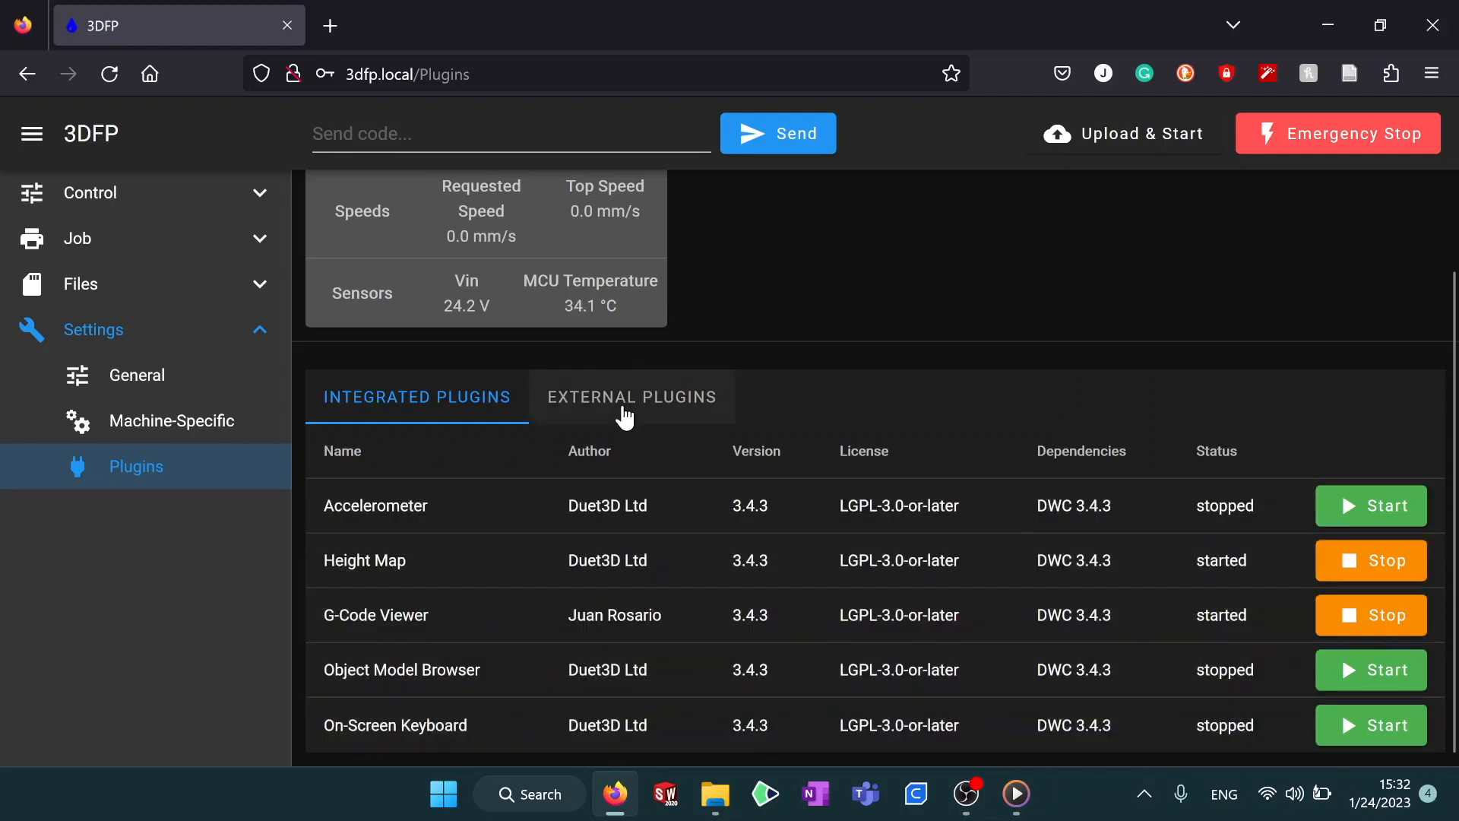
pyautogui.click(625, 416)
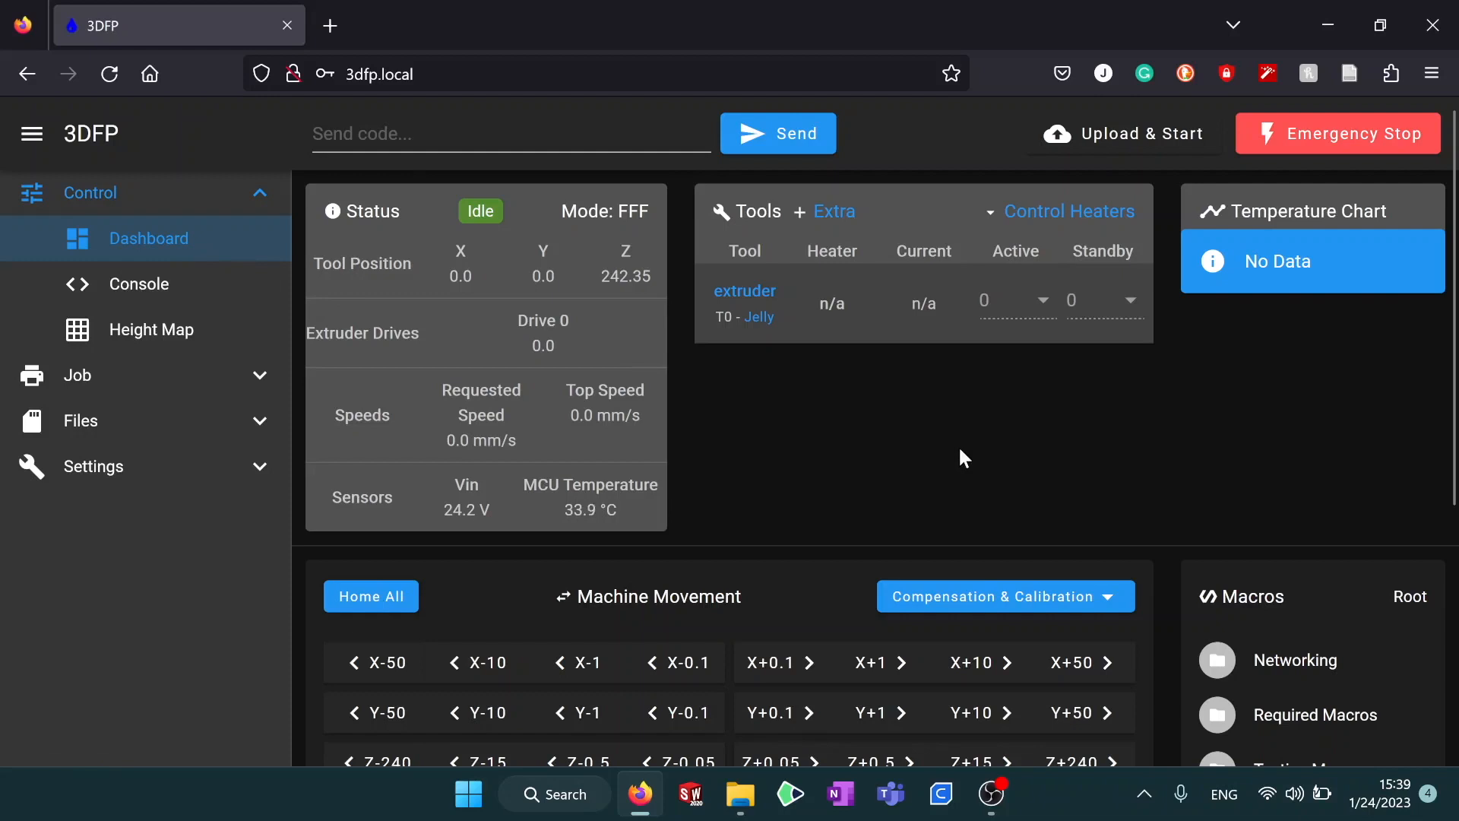
# Change the 1 mm X-axis move step under Machine Movement on the Dashboard to 5.
pyautogui.scroll(-2, 960, 451)
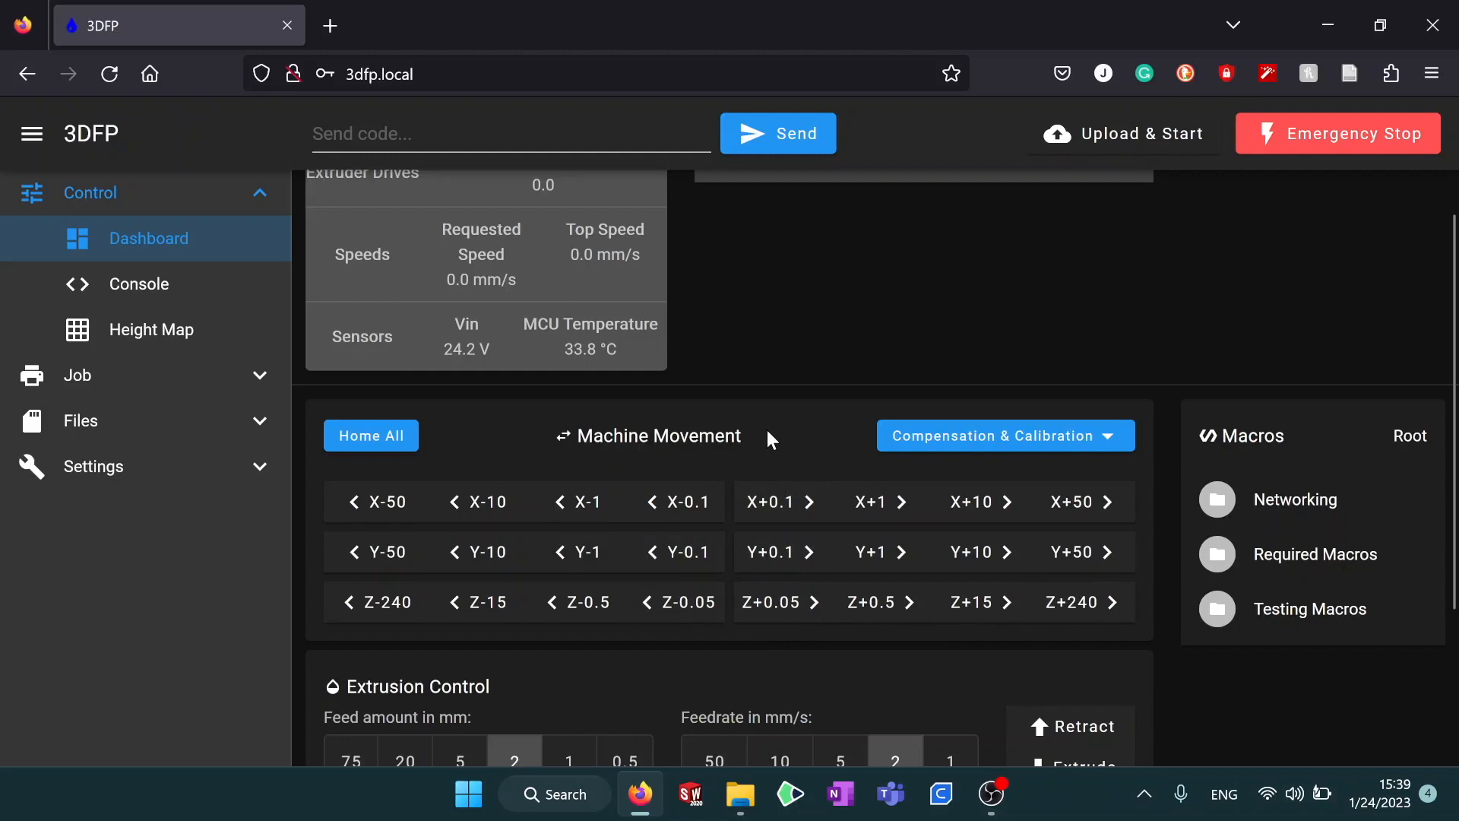
pyautogui.rightClick(870, 513)
pyautogui.press('BackSpace')
pyautogui.write('5')
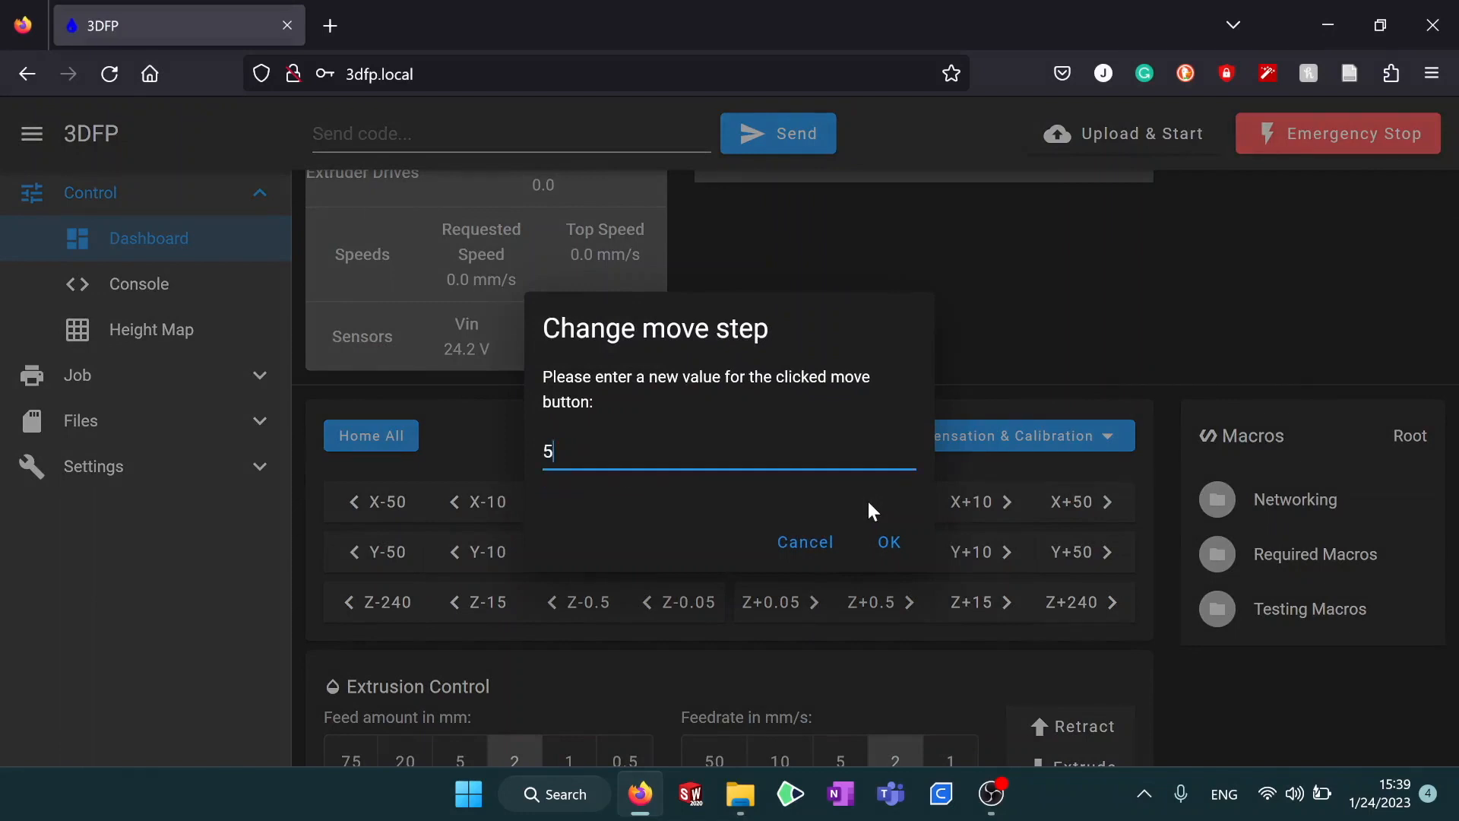
pyautogui.click(882, 543)
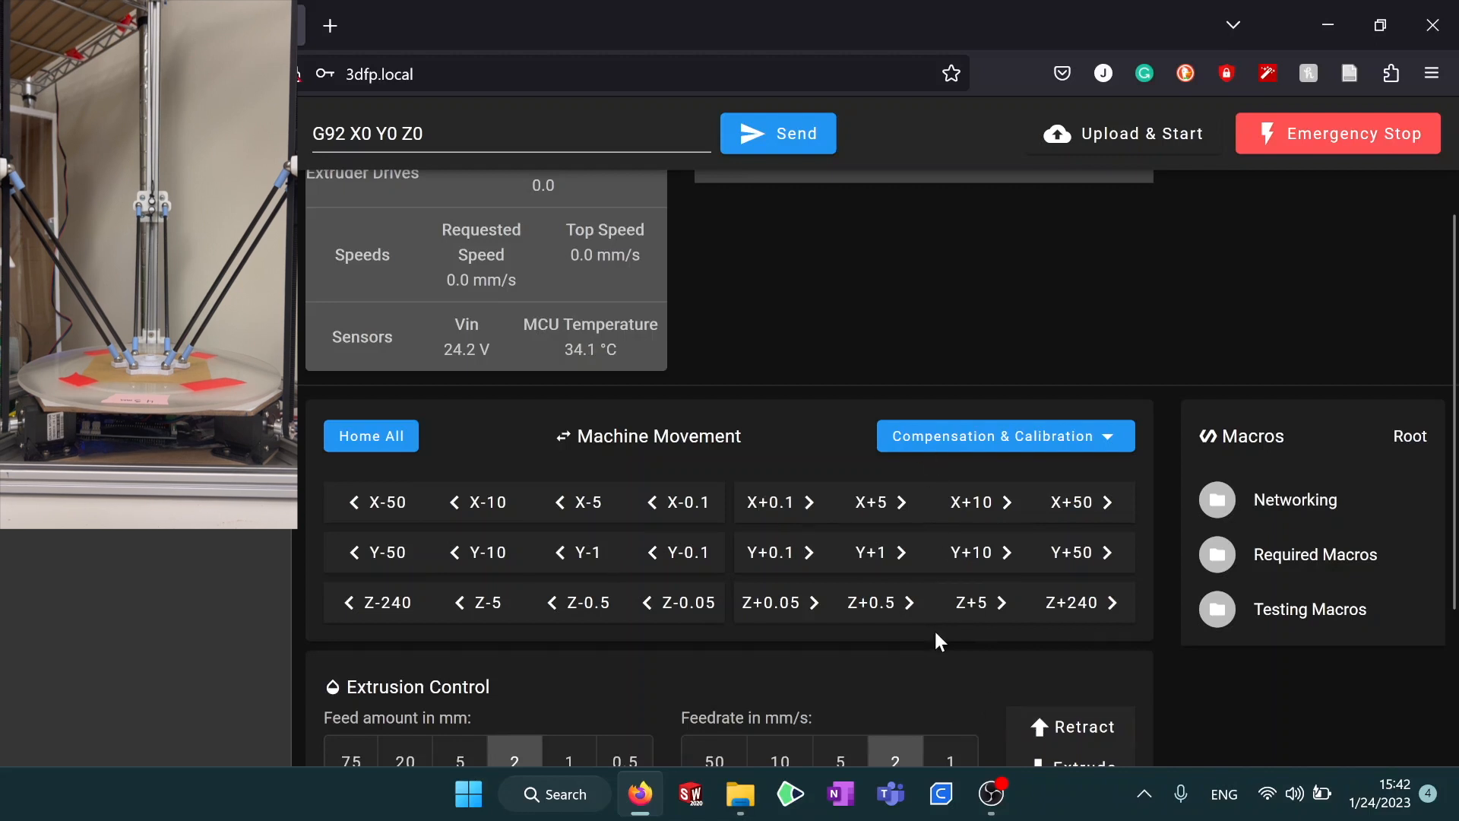
# Raise the printer head with repeated +5 mm moves along the Z axis.
pyautogui.click(972, 608)
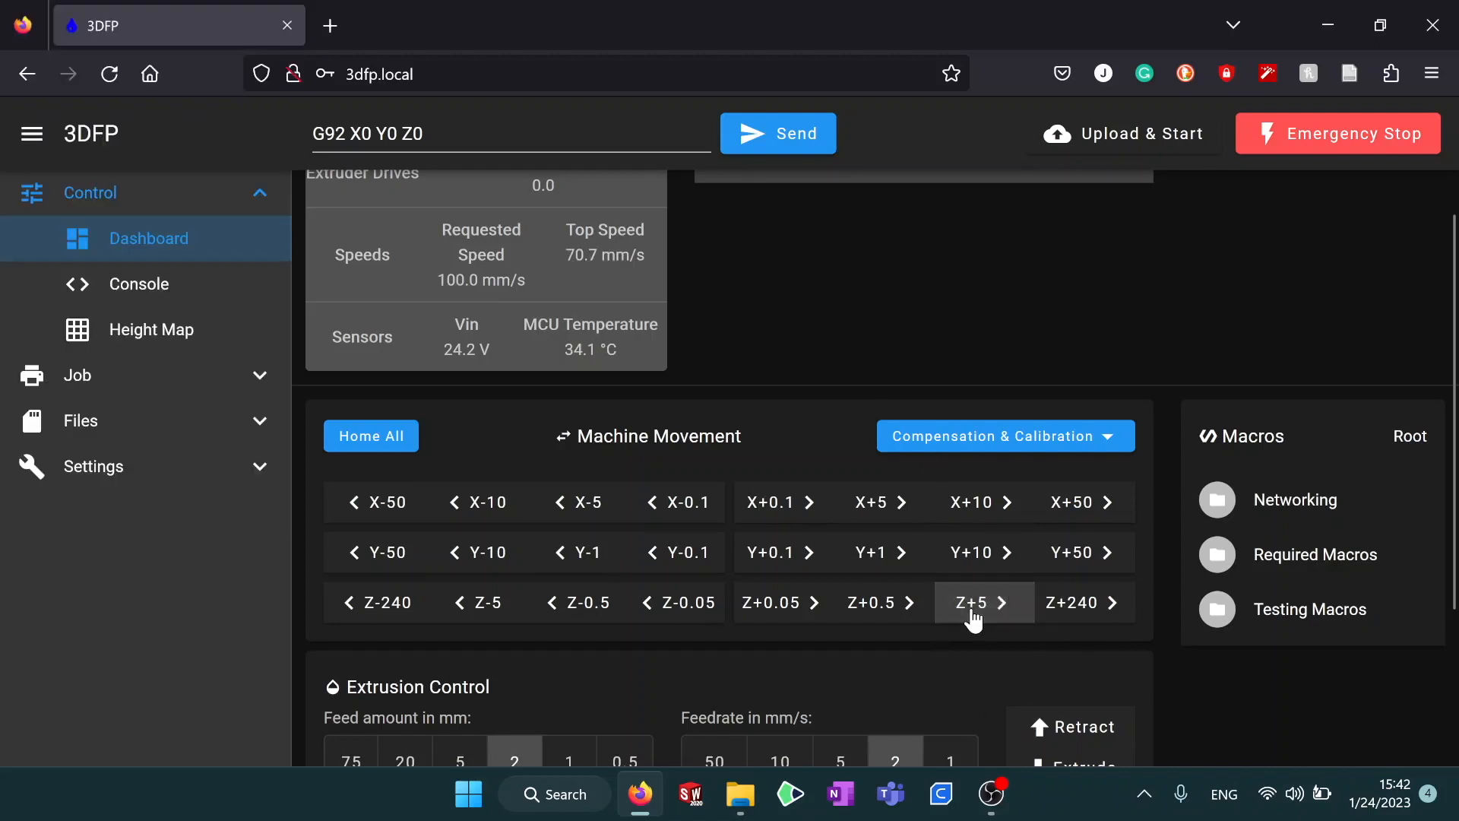
pyautogui.click(973, 607)
pyautogui.click(974, 619)
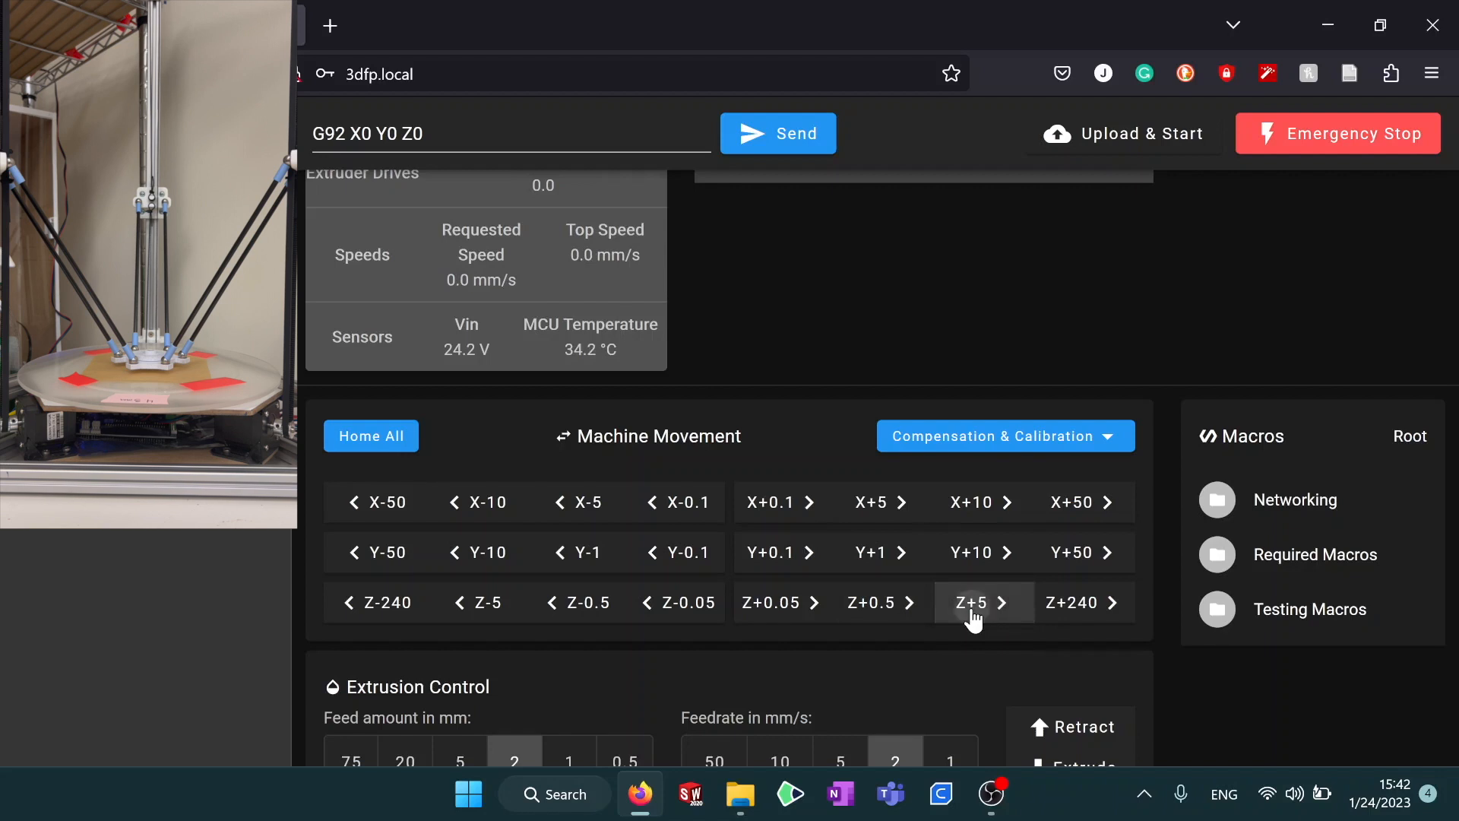
pyautogui.click(974, 619)
pyautogui.click(974, 619)
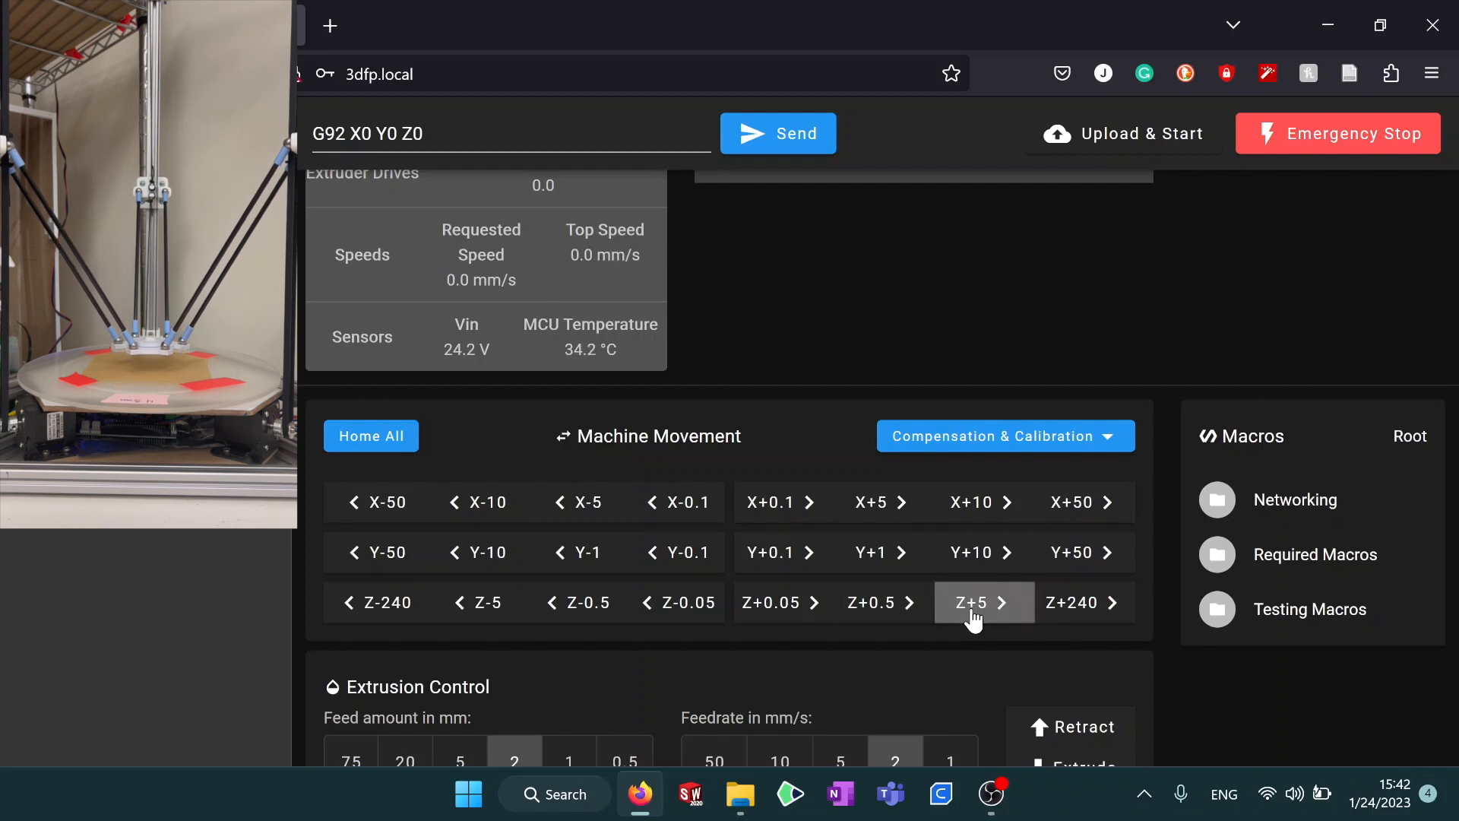
pyautogui.click(974, 619)
pyautogui.click(974, 620)
pyautogui.click(974, 619)
pyautogui.click(974, 619)
pyautogui.click(974, 619)
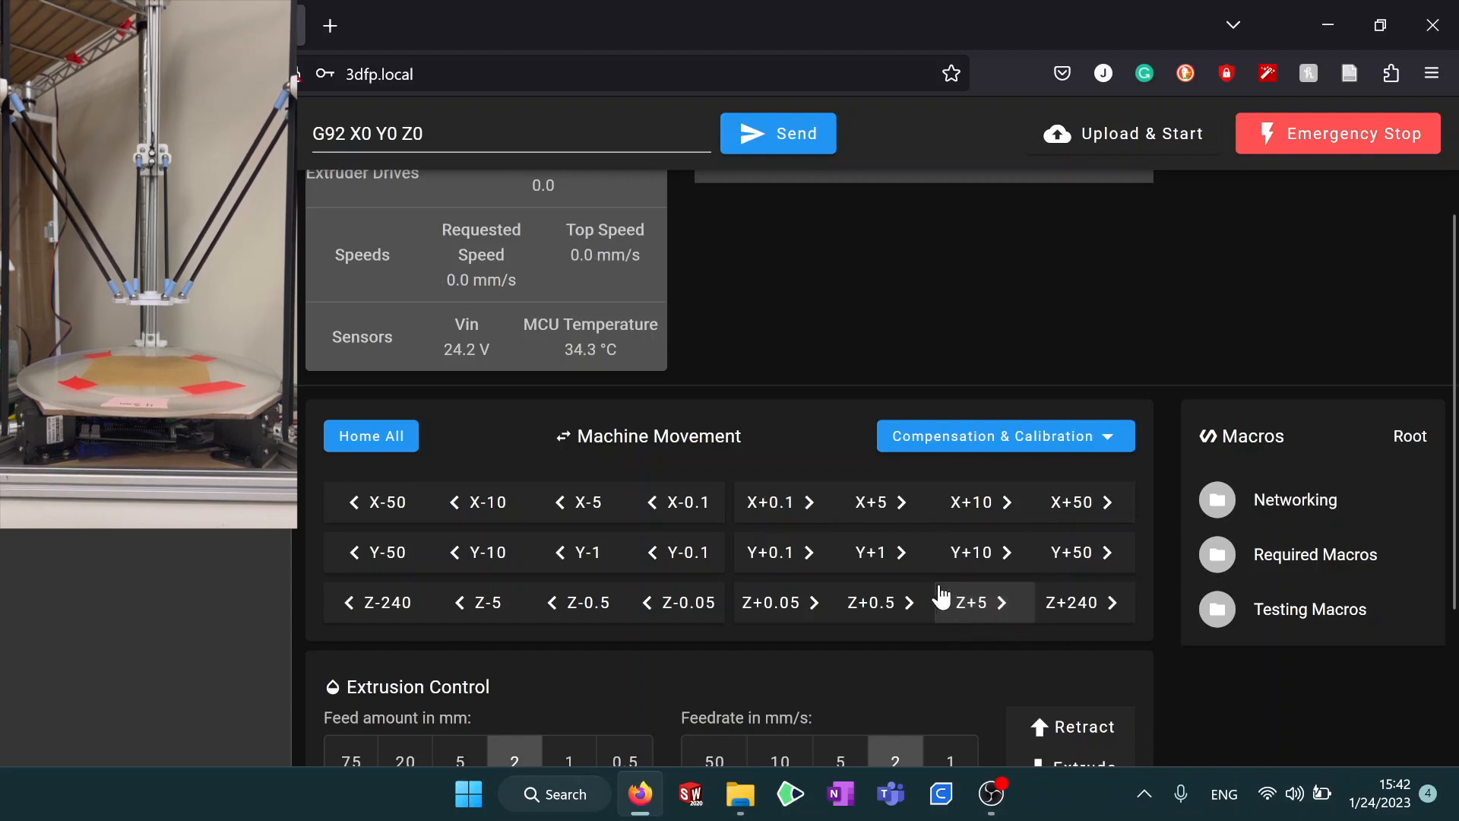
# Move the printer head +5 mm along X three times and bring it back with three -5 mm moves.
pyautogui.click(872, 522)
pyautogui.click(872, 521)
pyautogui.click(872, 521)
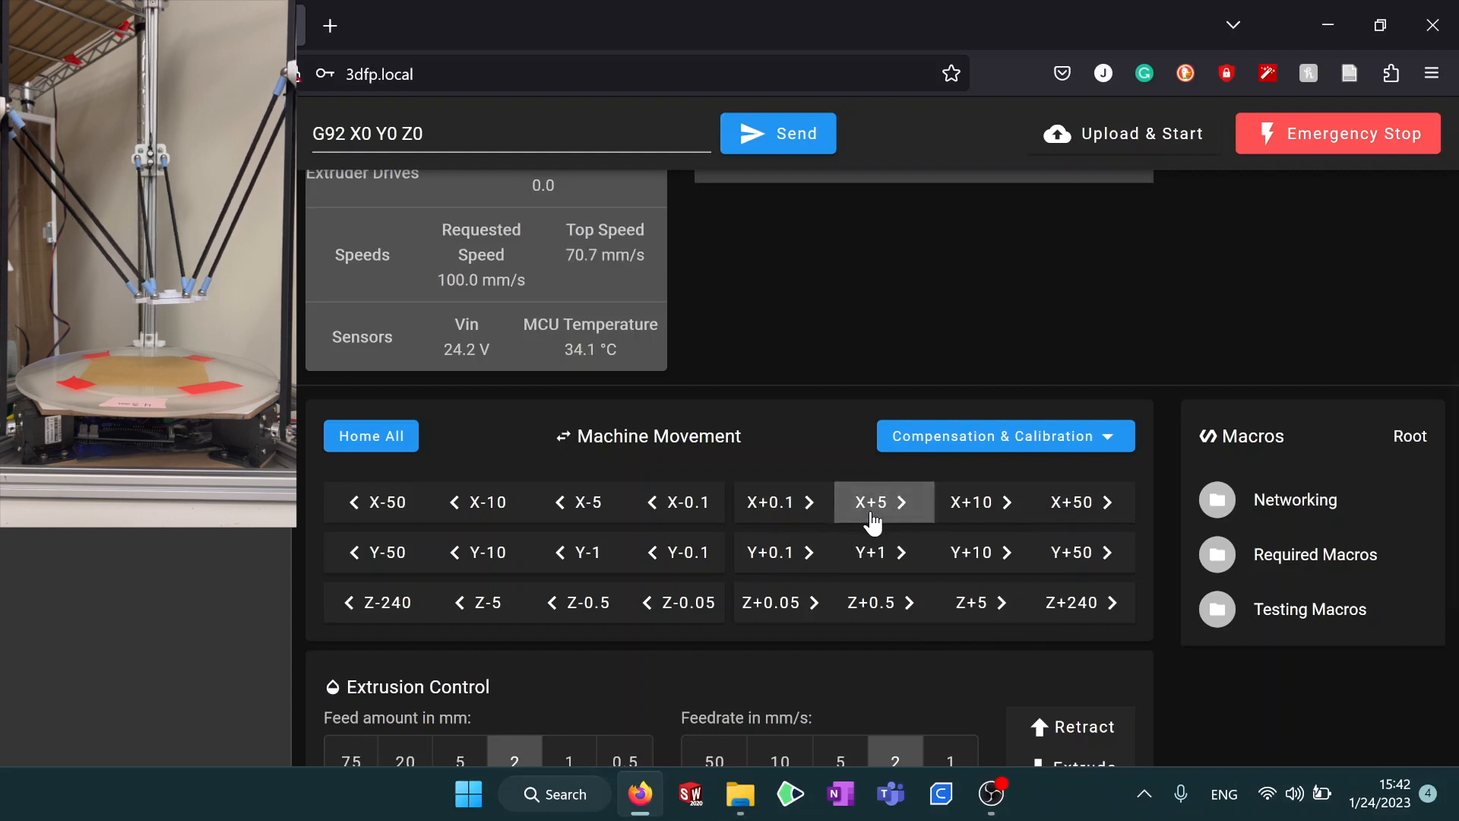
pyautogui.click(586, 521)
pyautogui.click(586, 521)
pyautogui.click(586, 521)
# Move the printer head +1 mm along Y once and -1 mm along Y twice.
pyautogui.click(889, 575)
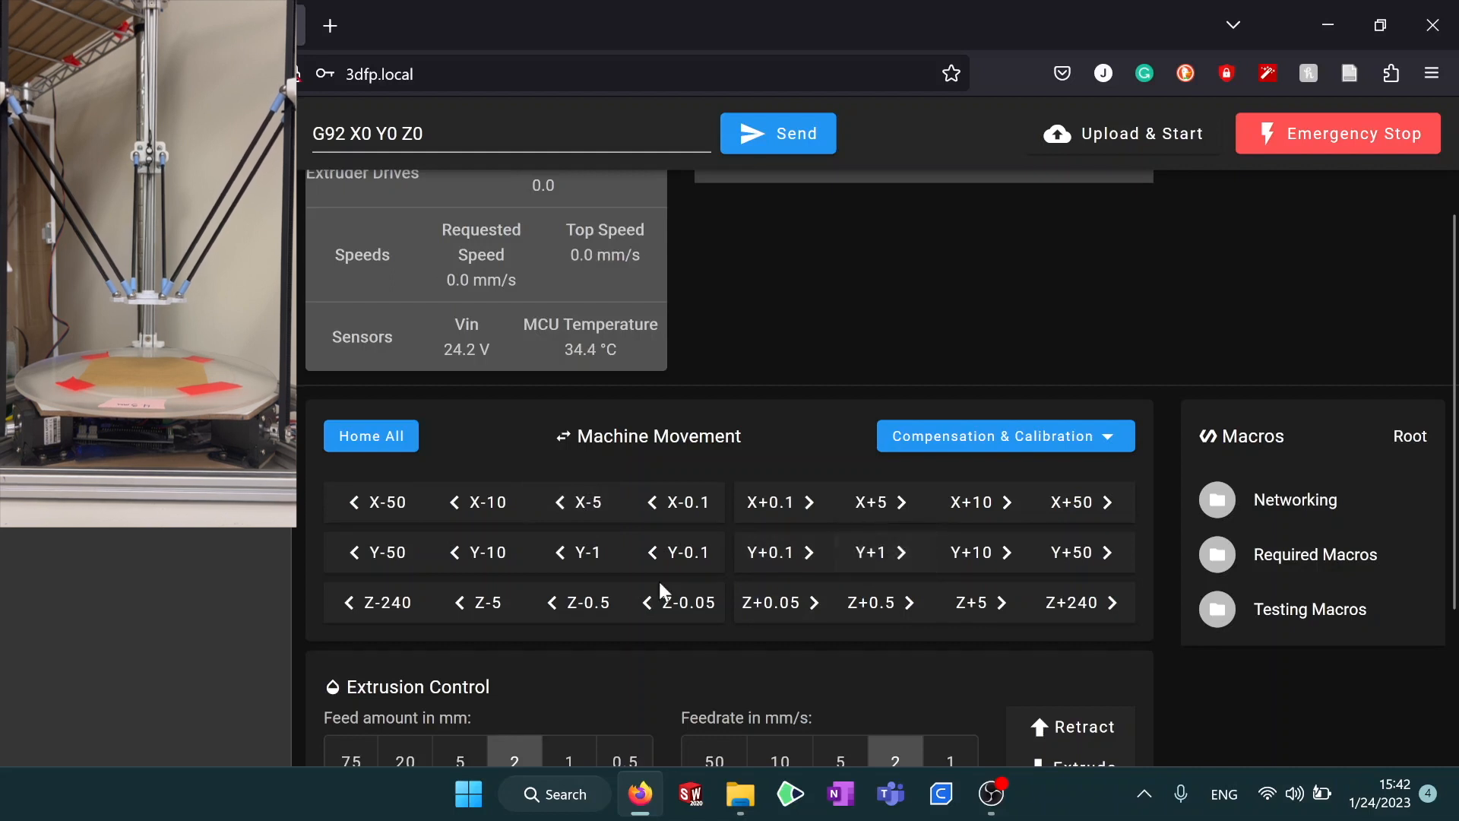
pyautogui.click(585, 568)
pyautogui.click(584, 566)
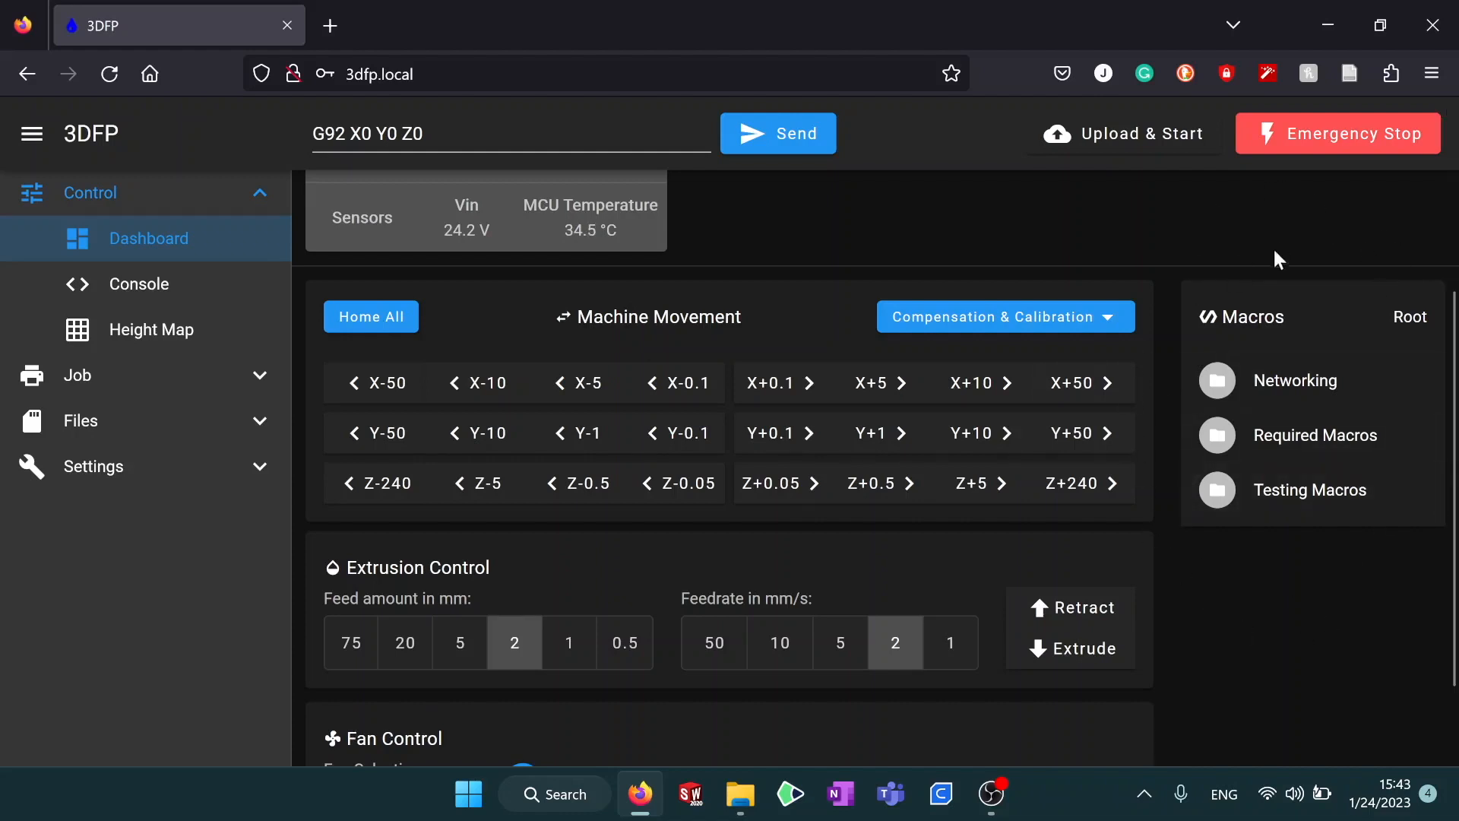
# Look into the Required Macros and Testing Macros folders in the Dashboard's macro list and return to the root.
pyautogui.click(1274, 439)
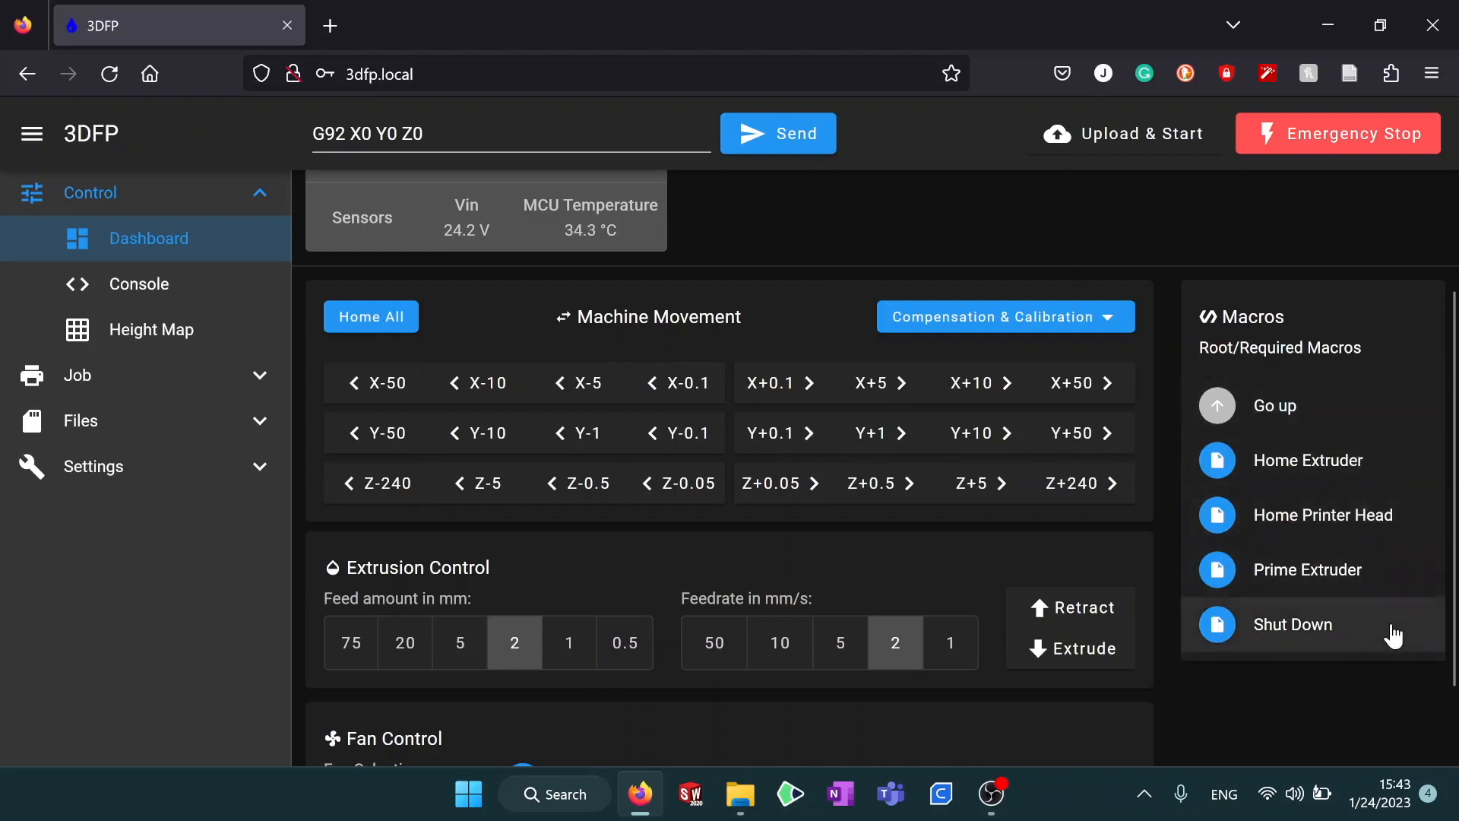
pyautogui.click(1246, 405)
pyautogui.click(1323, 517)
pyautogui.click(1326, 407)
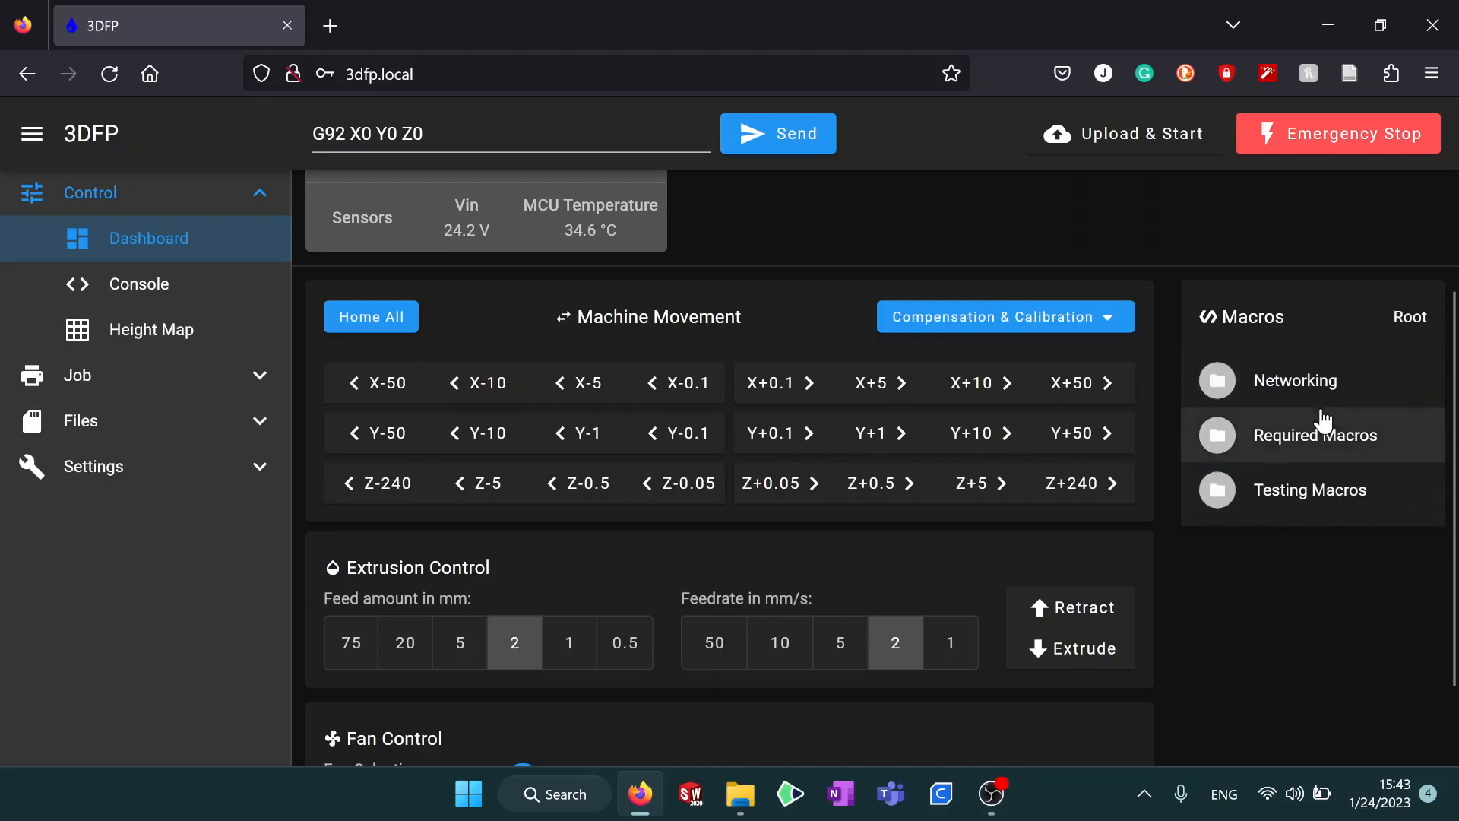
# Change the 2 mm/s feedrate preset under Extrusion Control to 3.
pyautogui.scroll(-1, 1329, 576)
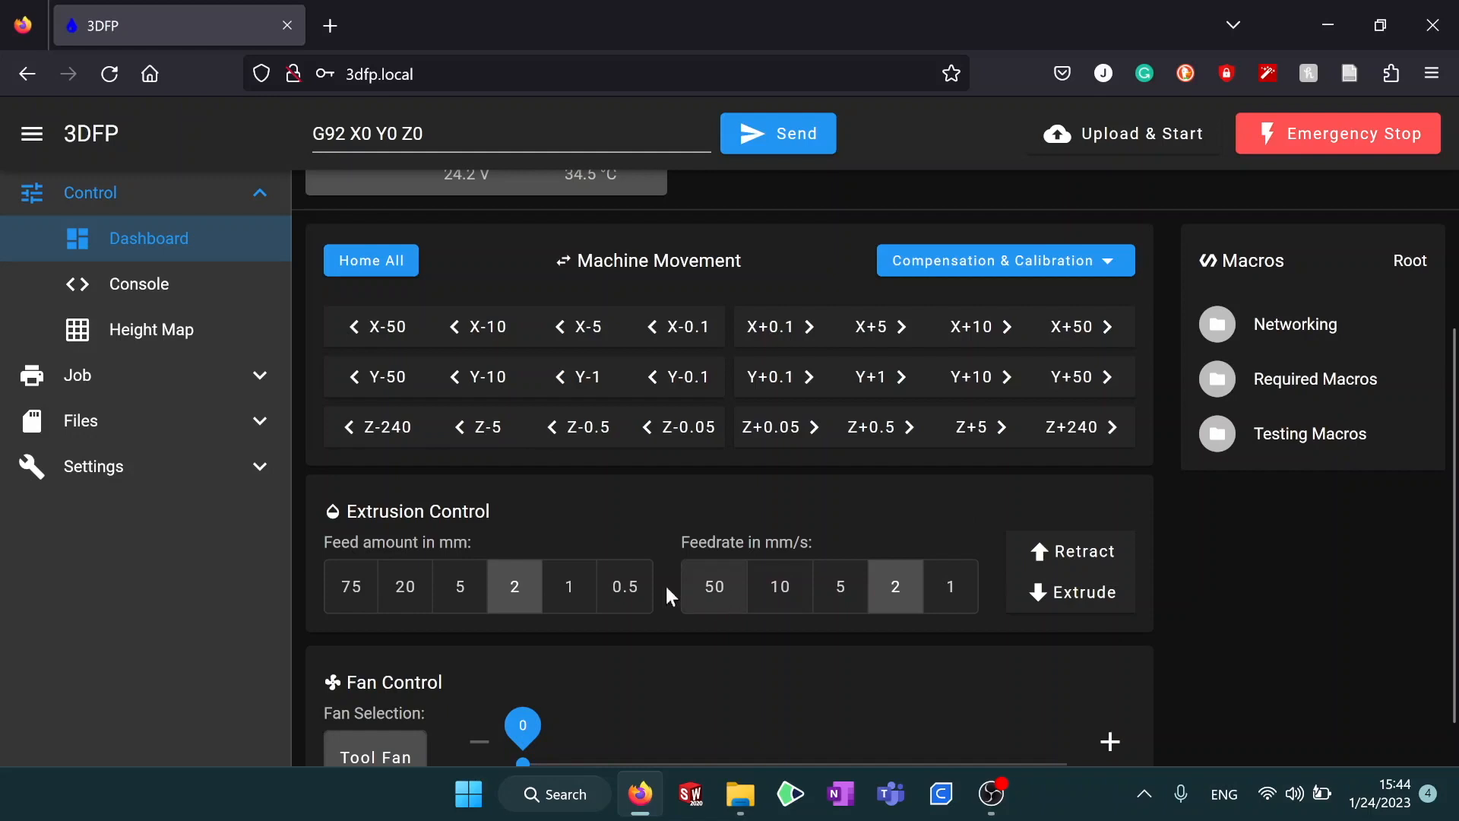
pyautogui.rightClick(887, 600)
pyautogui.press('BackSpace')
pyautogui.write('3')
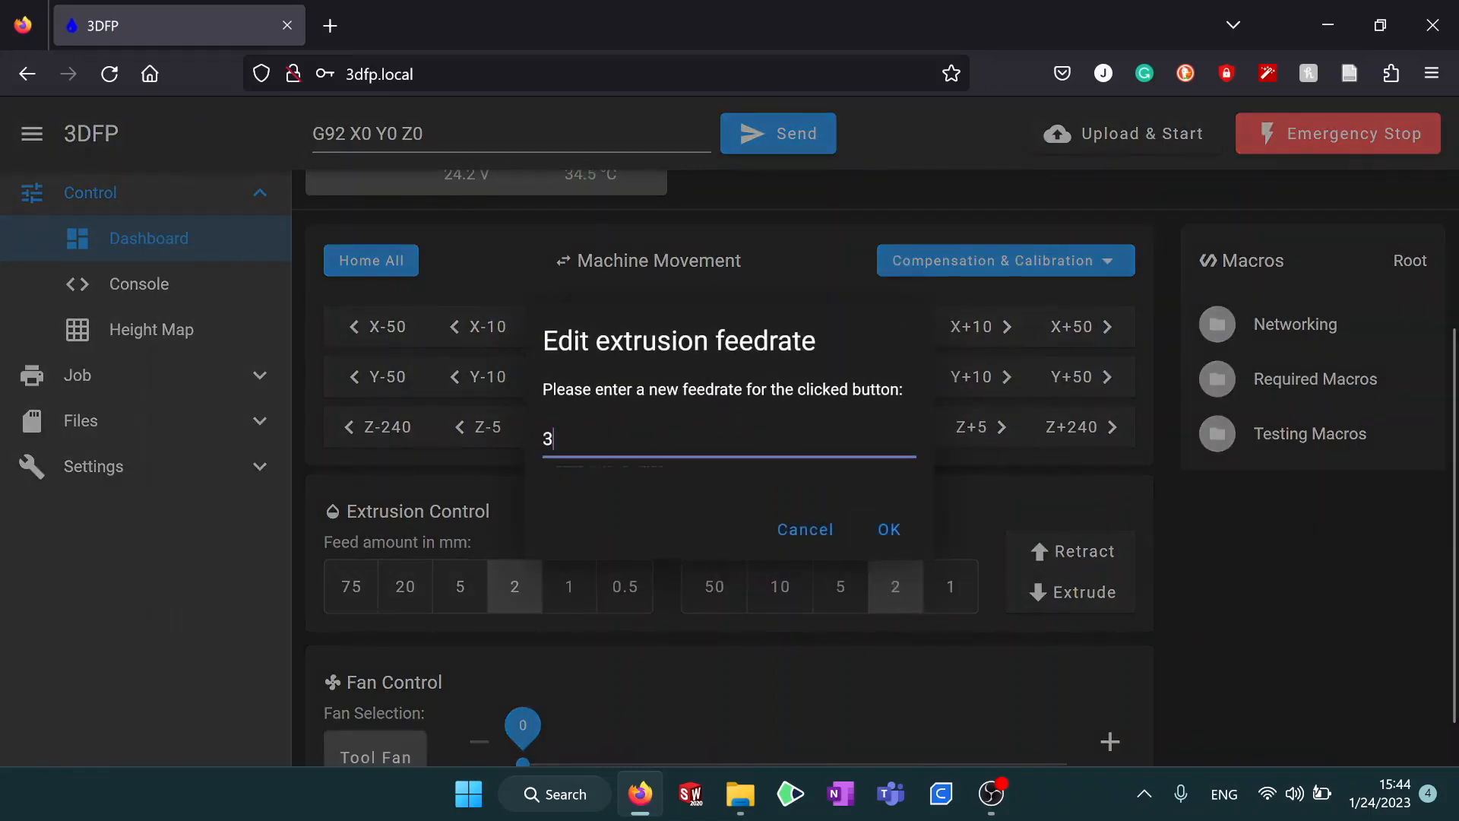
pyautogui.click(884, 538)
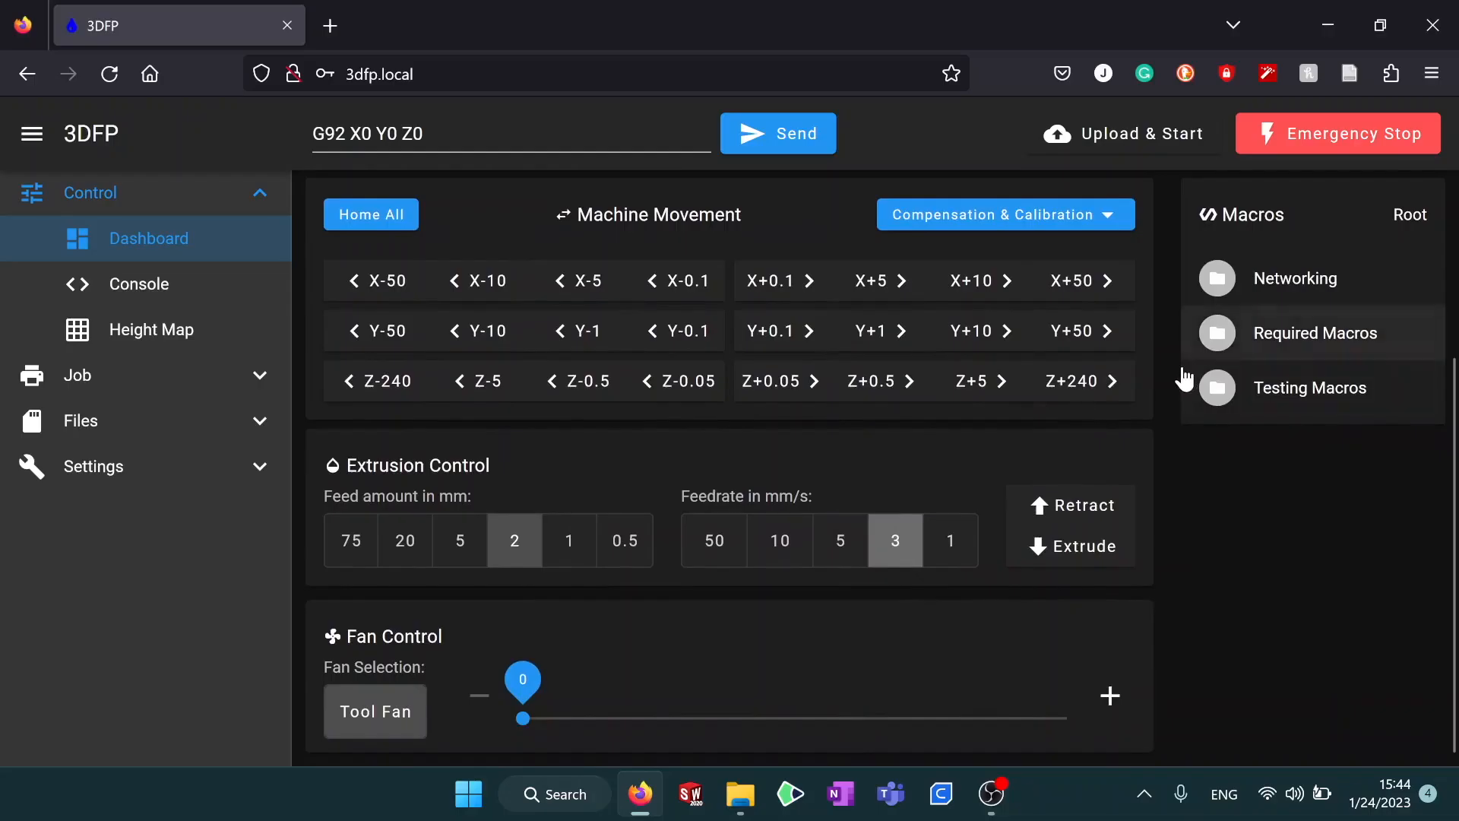
# Trigger an emergency stop to force an immediate software reset of the printer.
pyautogui.scroll(2, 1184, 378)
pyautogui.scroll(5, 1184, 378)
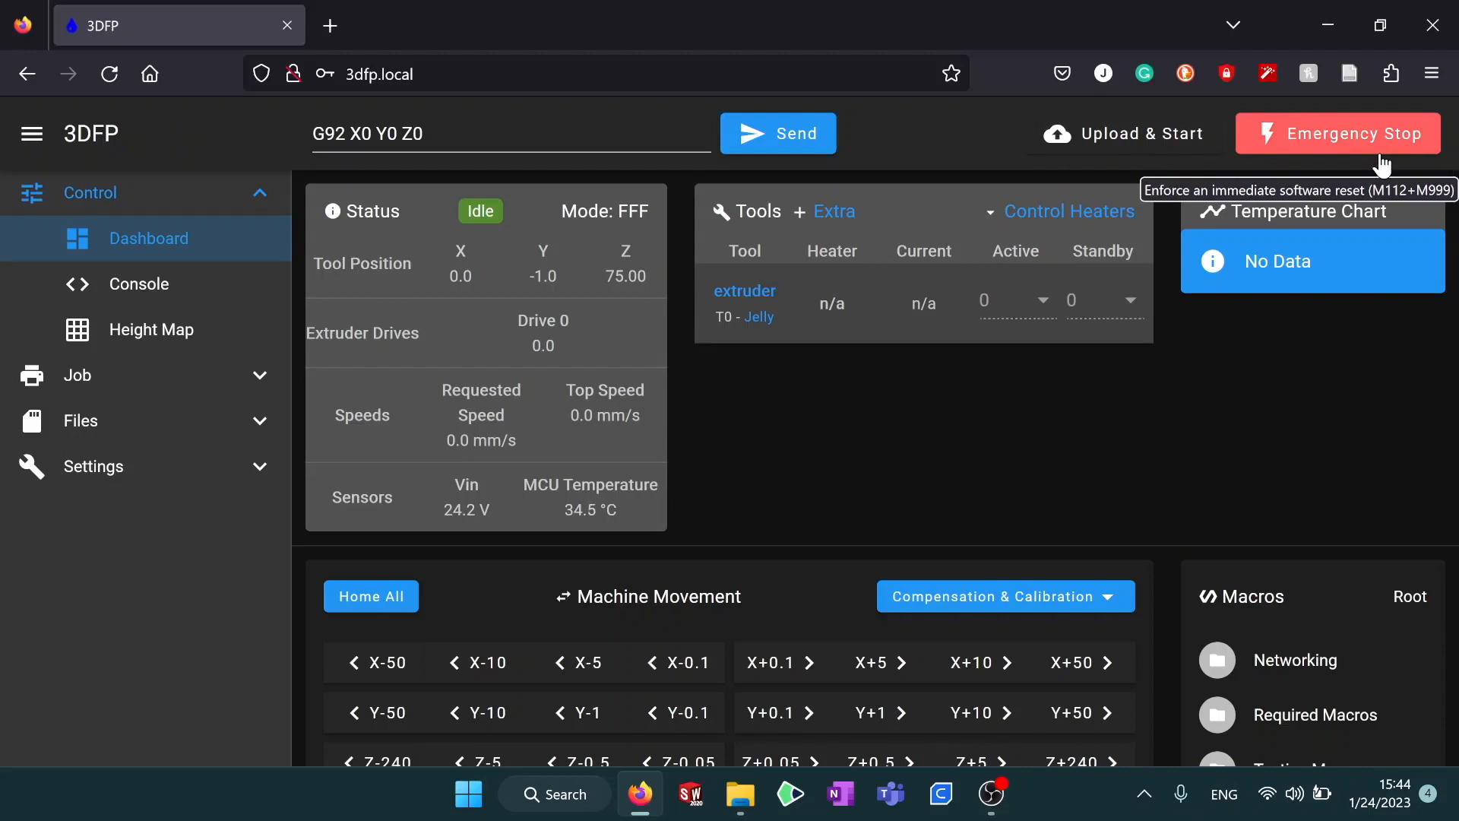
pyautogui.click(1356, 152)
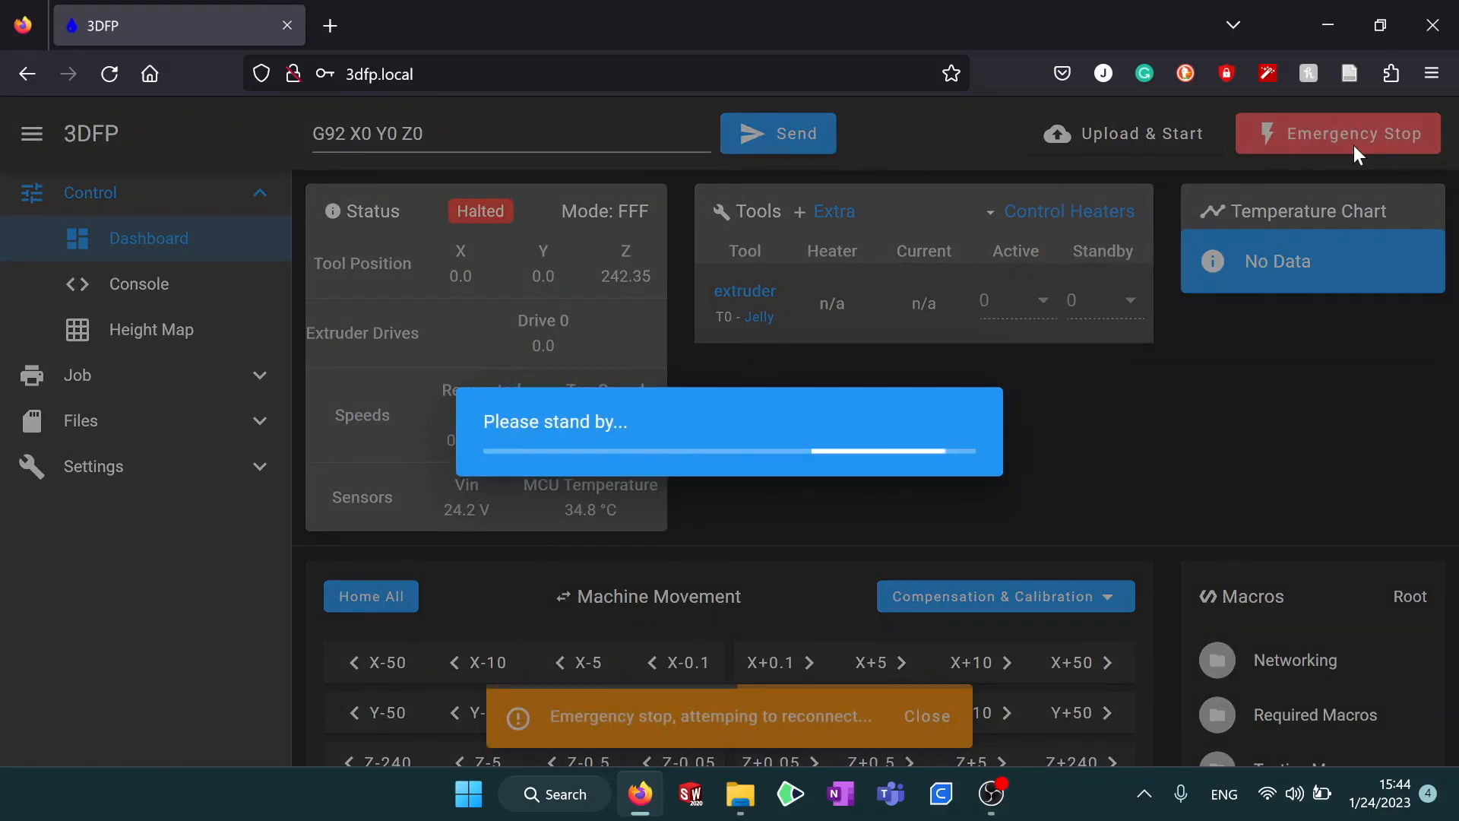